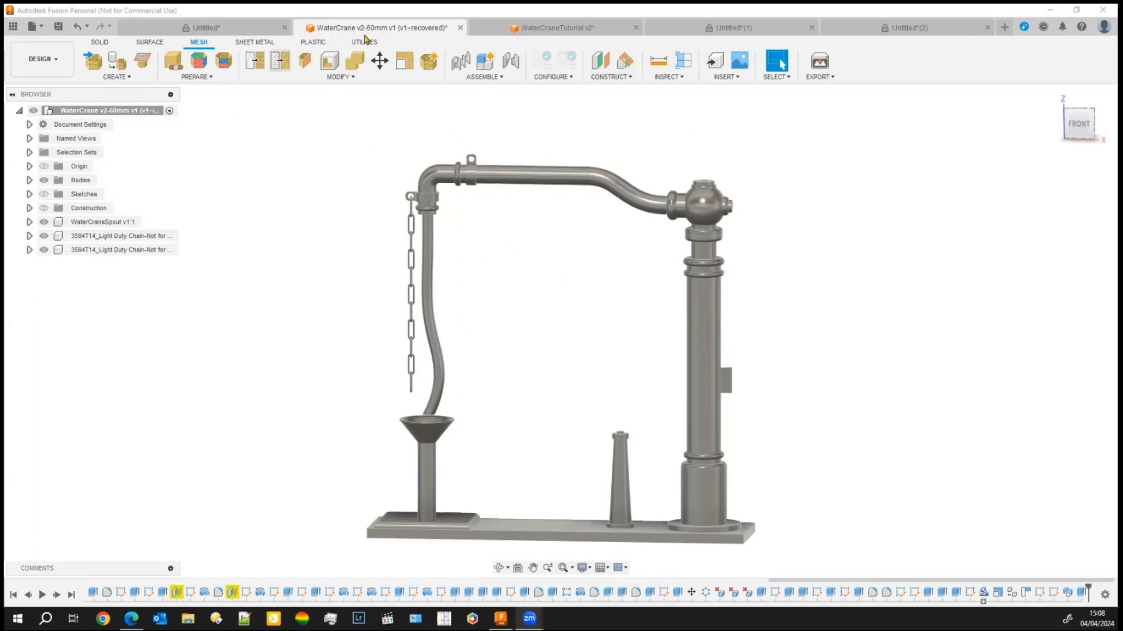
Compare the WaterCraneTutorial v2 profile sketch with the finished WaterCrane v2-60mm model, ending on the tutorial document.
click(559, 32)
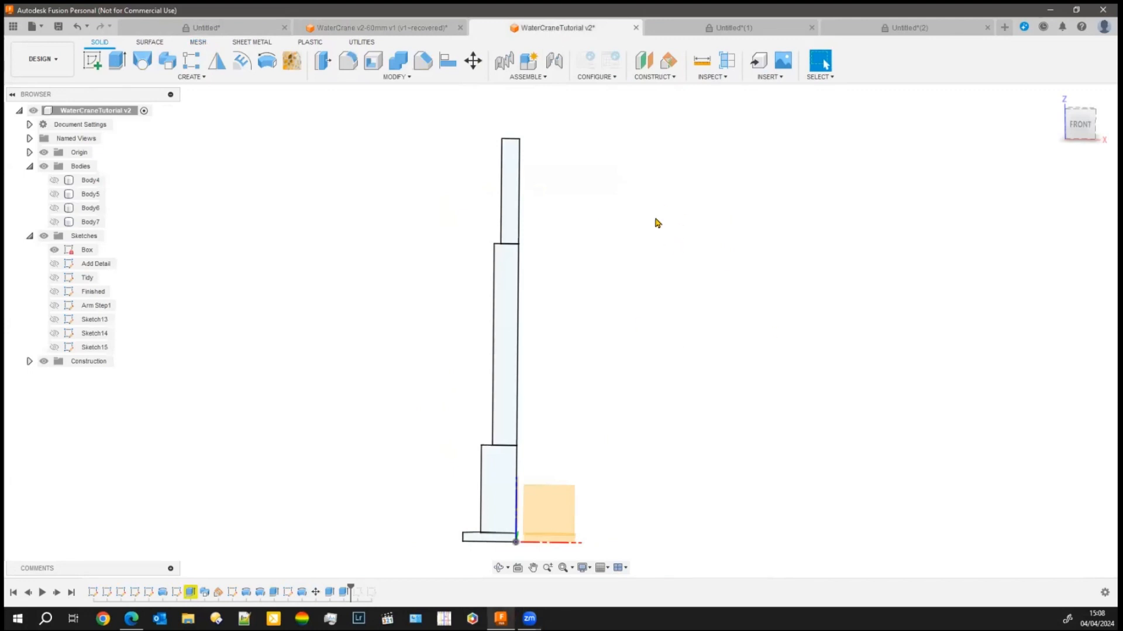
click(378, 27)
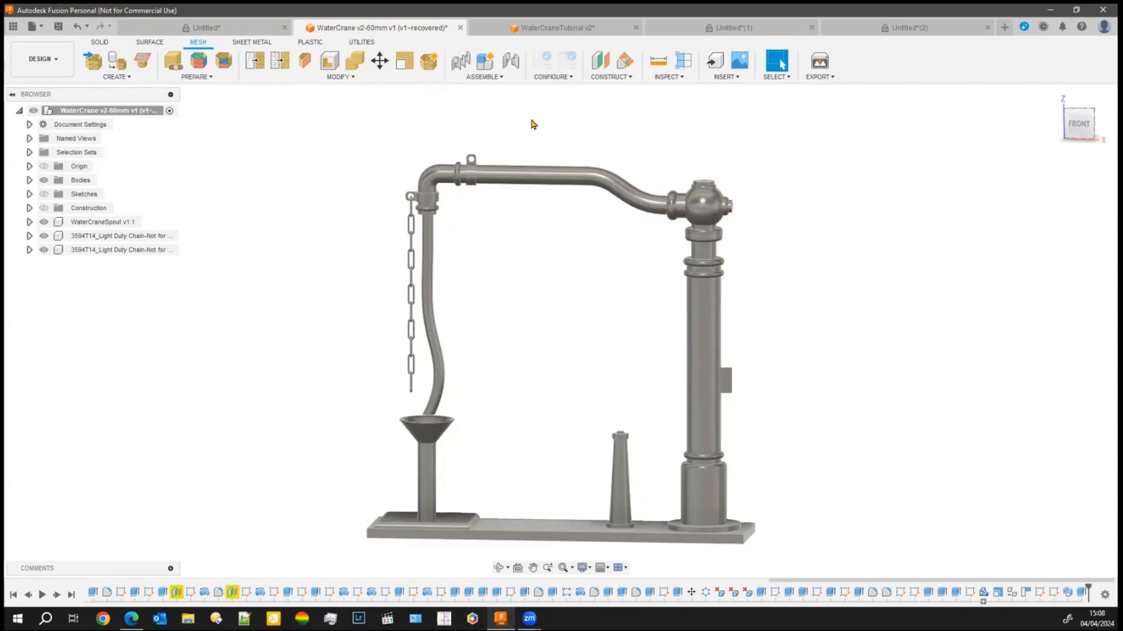
click(506, 31)
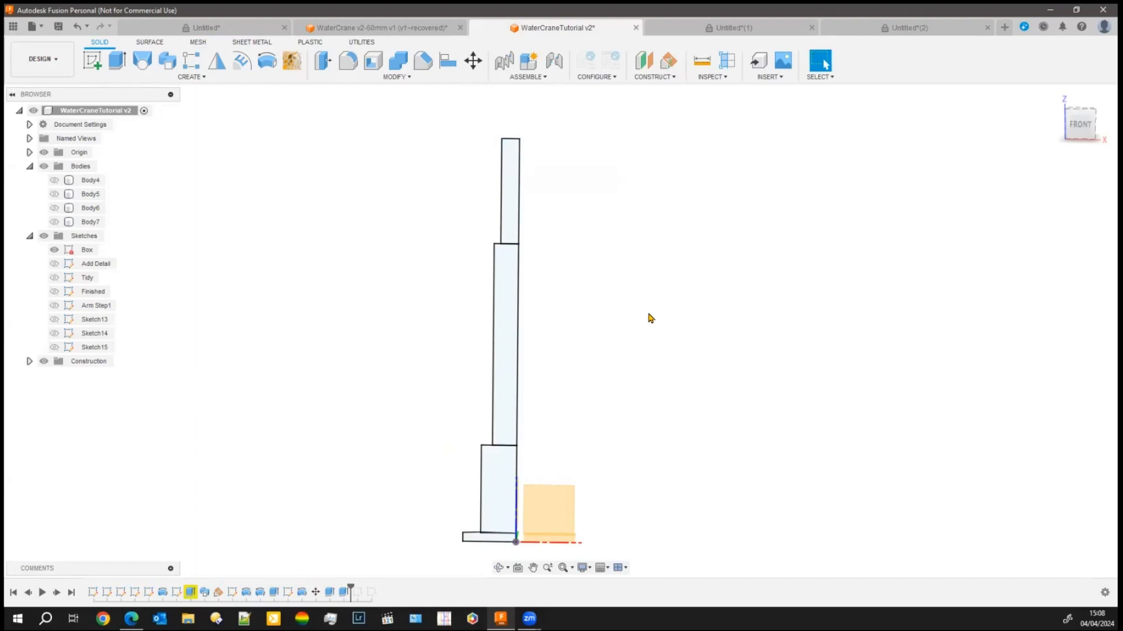
Open the Box sketch, review the dimensions of its stacked rectangles, and finish the sketch.
right_click(89, 254)
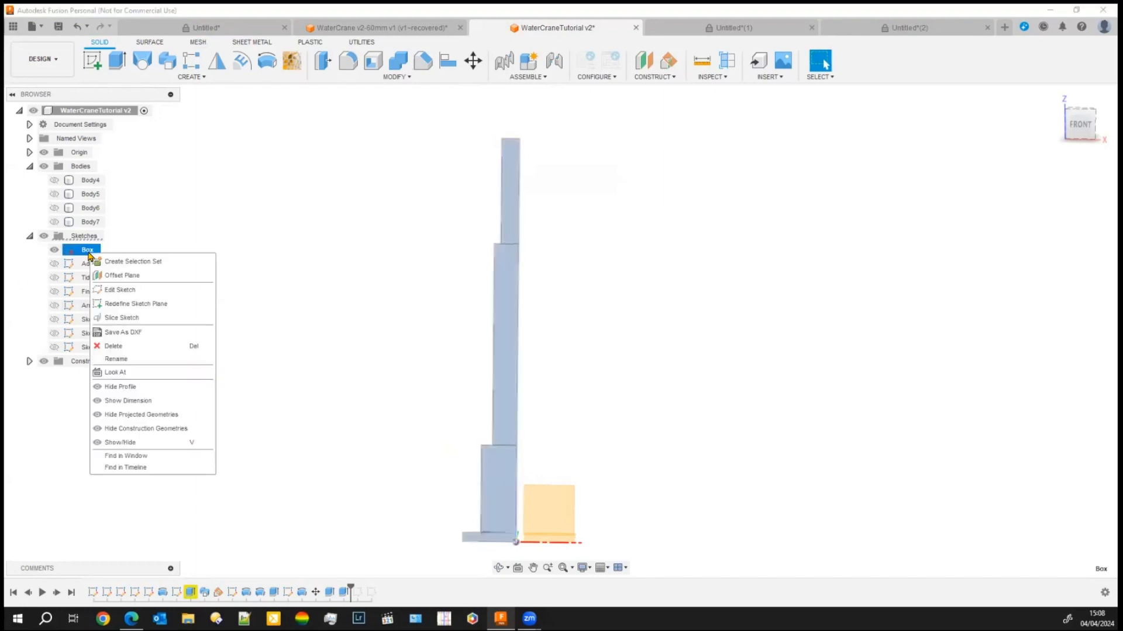
click(125, 291)
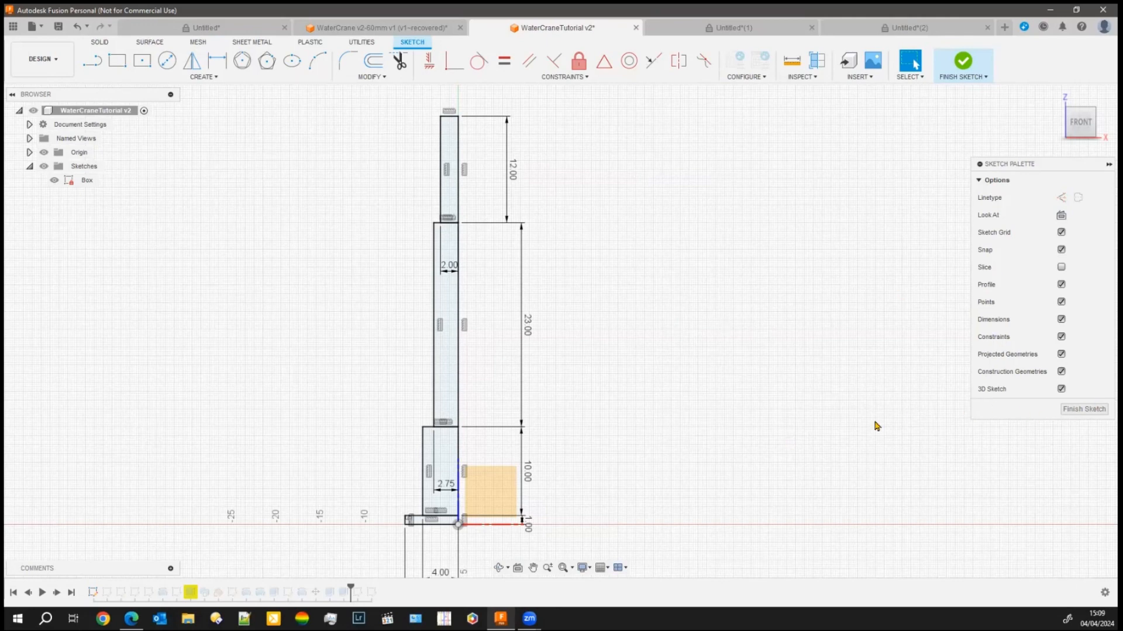
click(1092, 411)
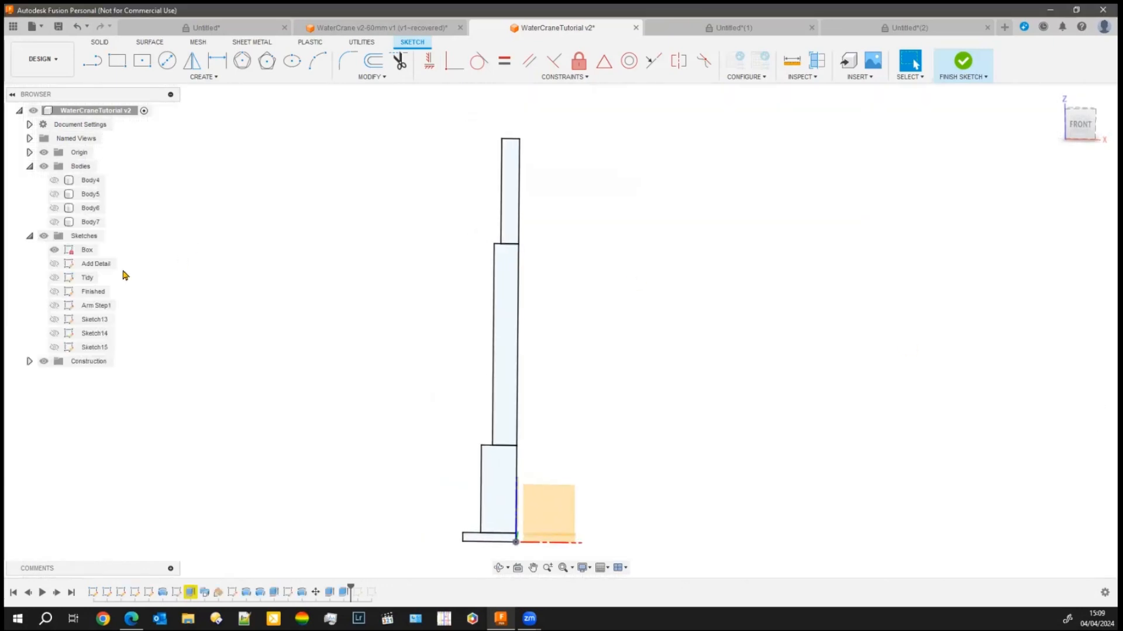
Show the Add Detail sketch and open it for editing.
click(54, 264)
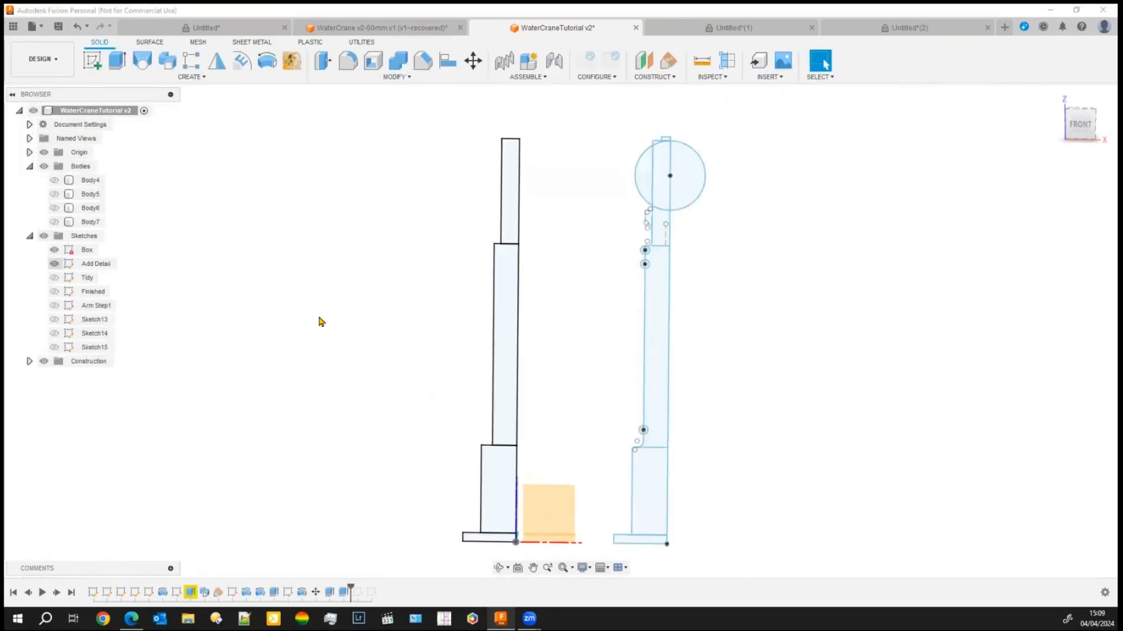
middle_drag(865, 384, 710, 371)
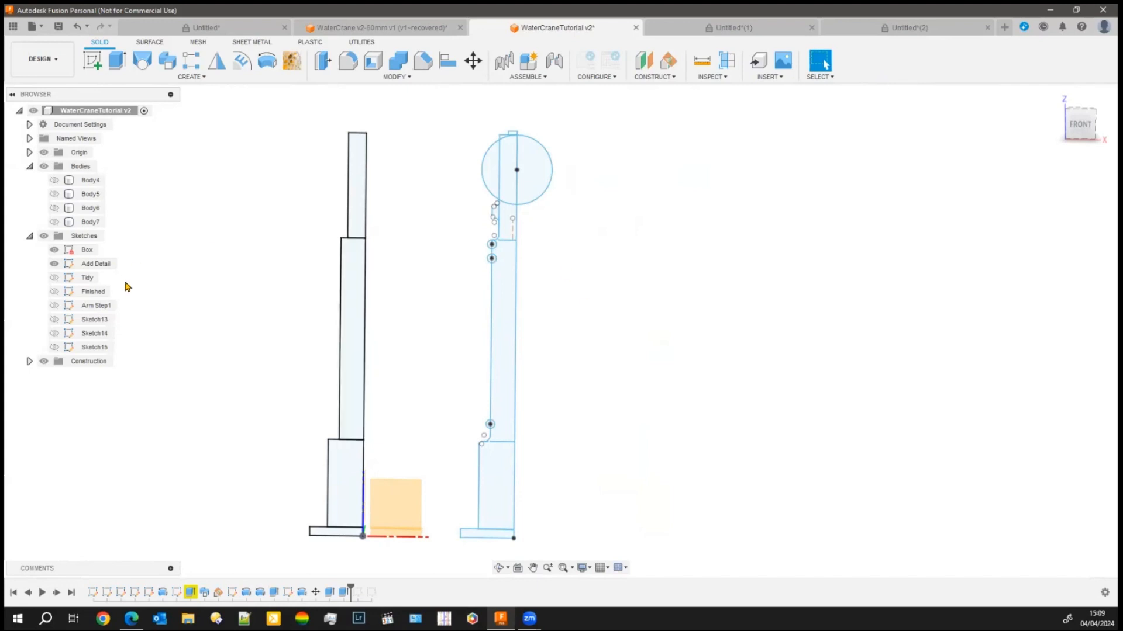
right_click(97, 264)
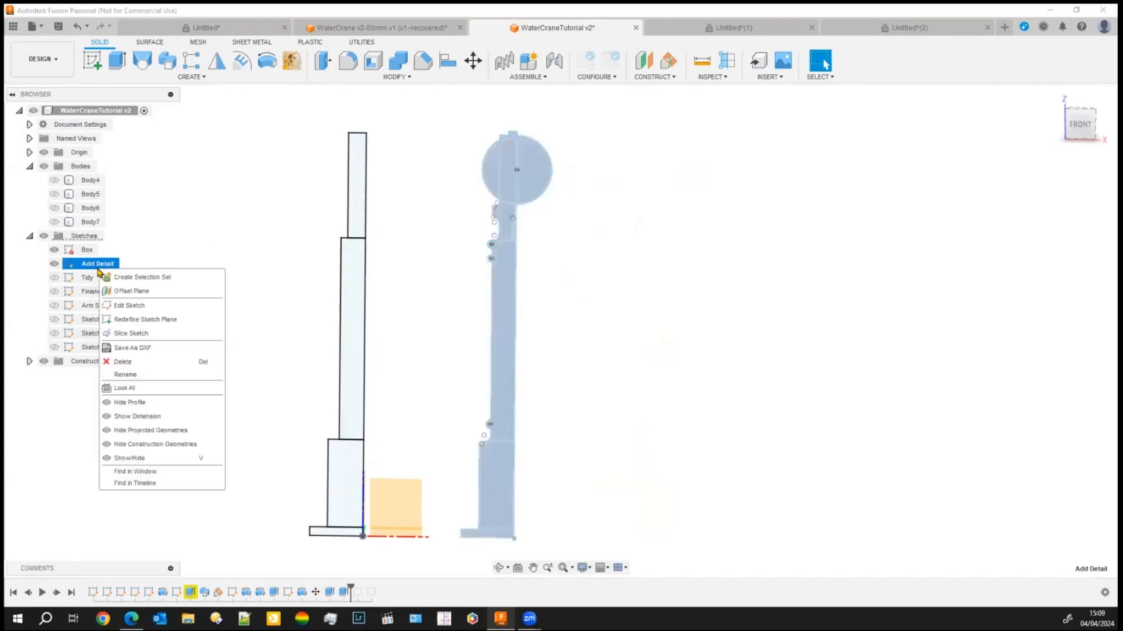
click(135, 307)
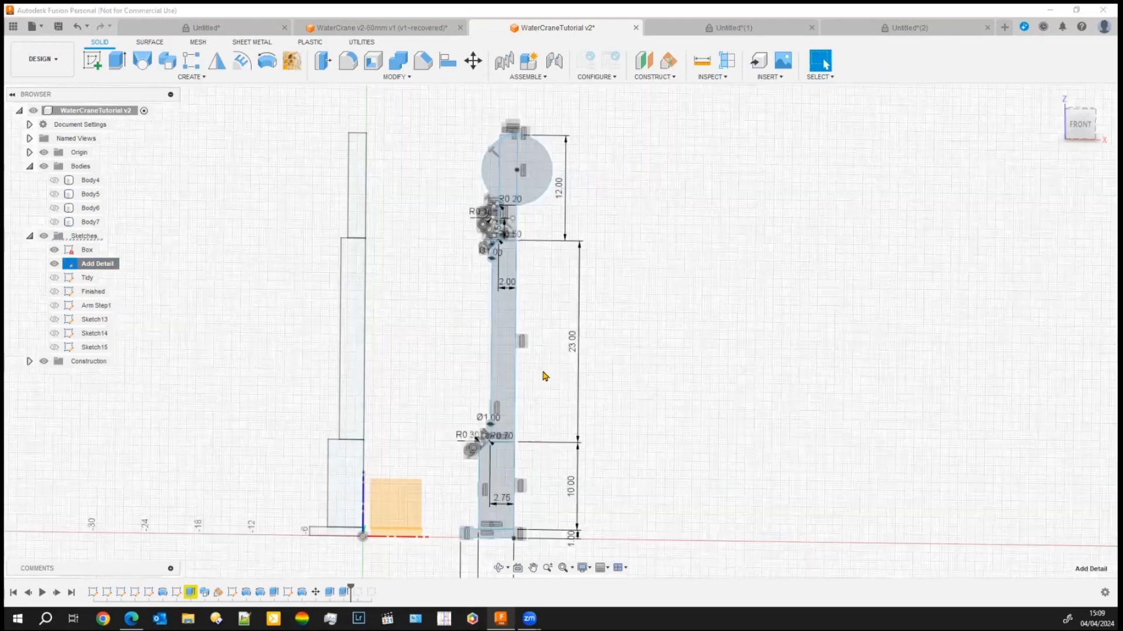
Examine the small circle and fillets above the column's base section and compare them with the rings on the finished WaterCrane v2-60mm model.
scroll(546, 375, up, 6)
middle_drag(546, 376, 682, 236)
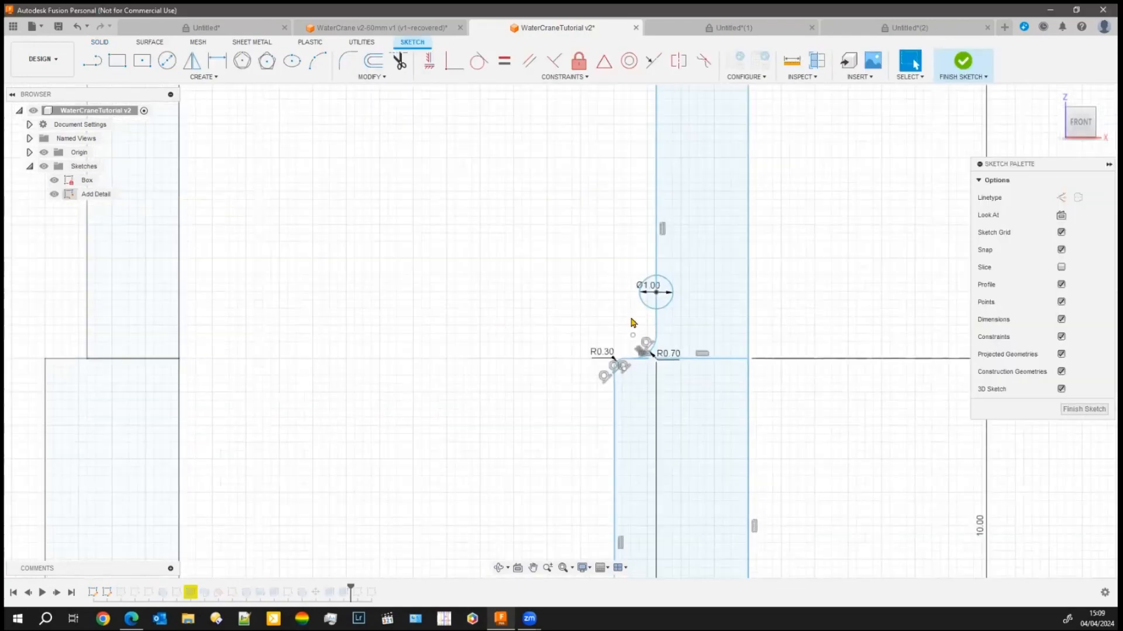
click(685, 314)
middle_drag(546, 332, 489, 386)
click(489, 384)
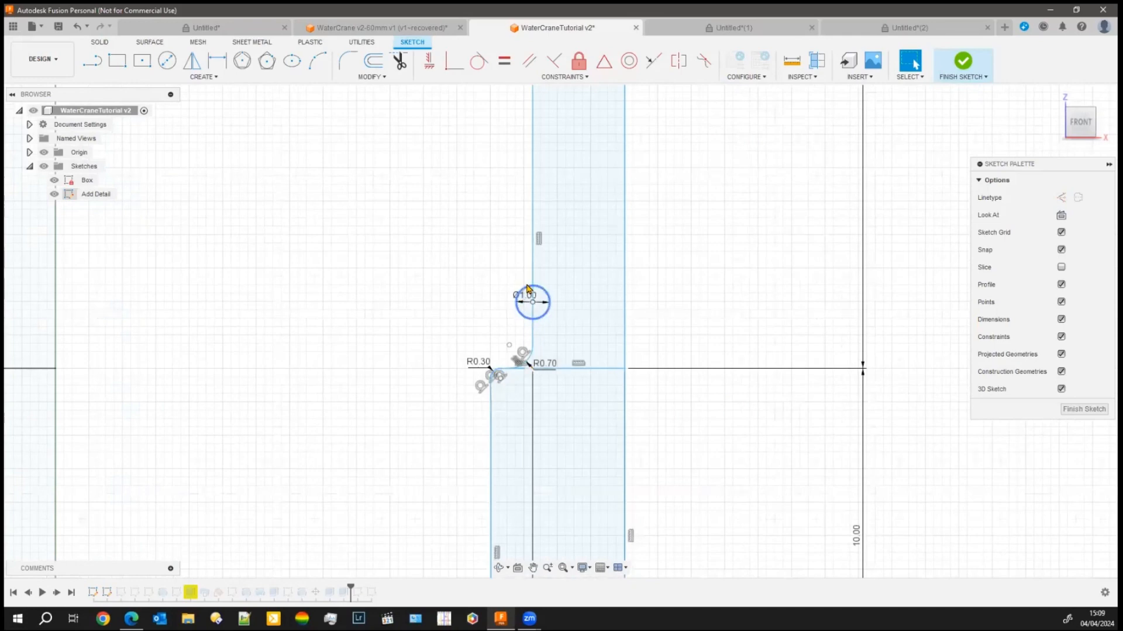
click(404, 30)
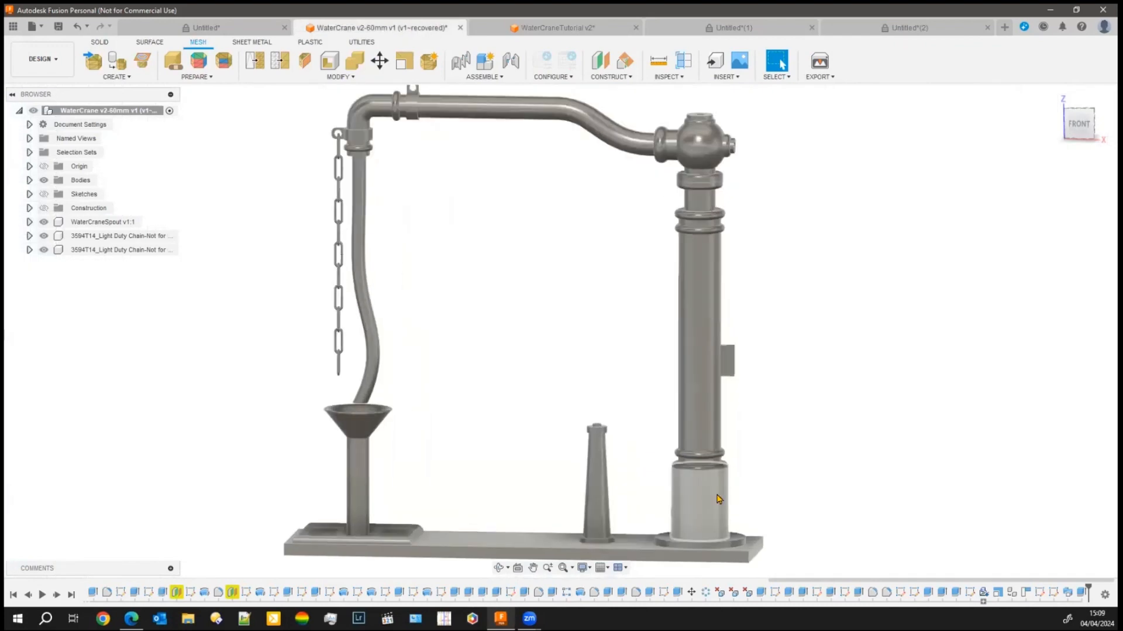
scroll(719, 499, up, 5)
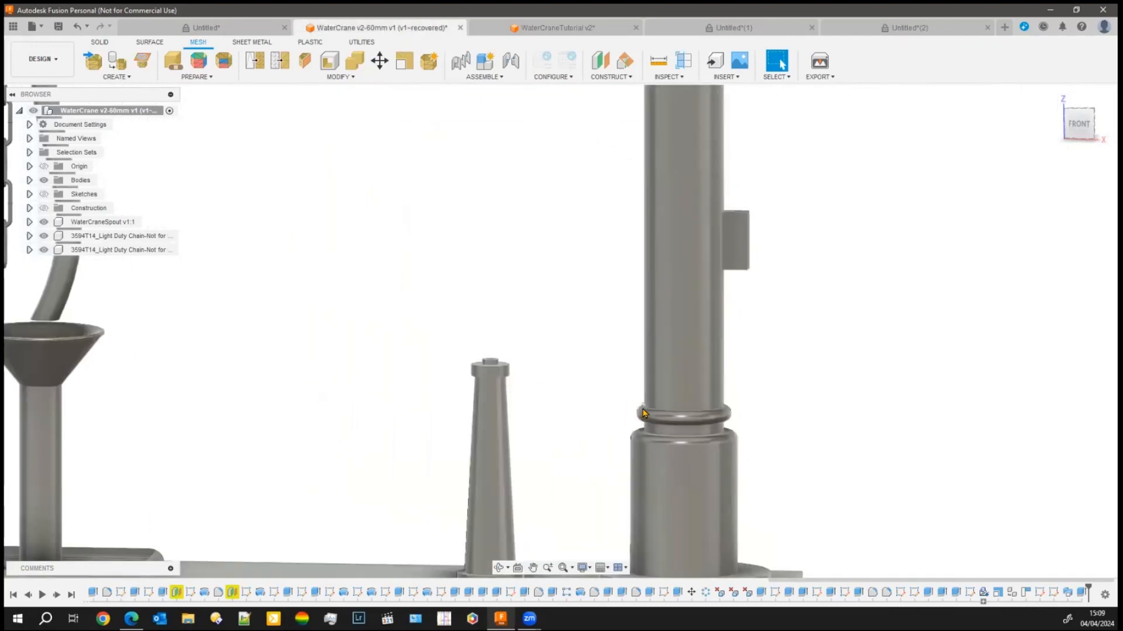
click(538, 36)
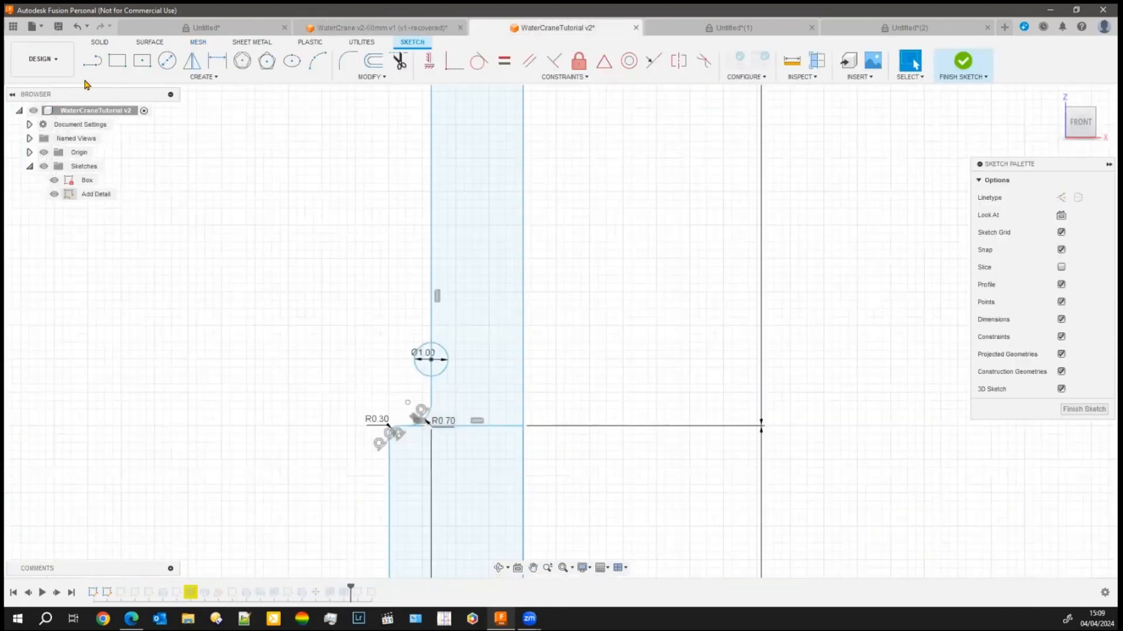
Draw a 1 mm diameter circle on the column's outer edge, just above the existing lower circle.
click(168, 62)
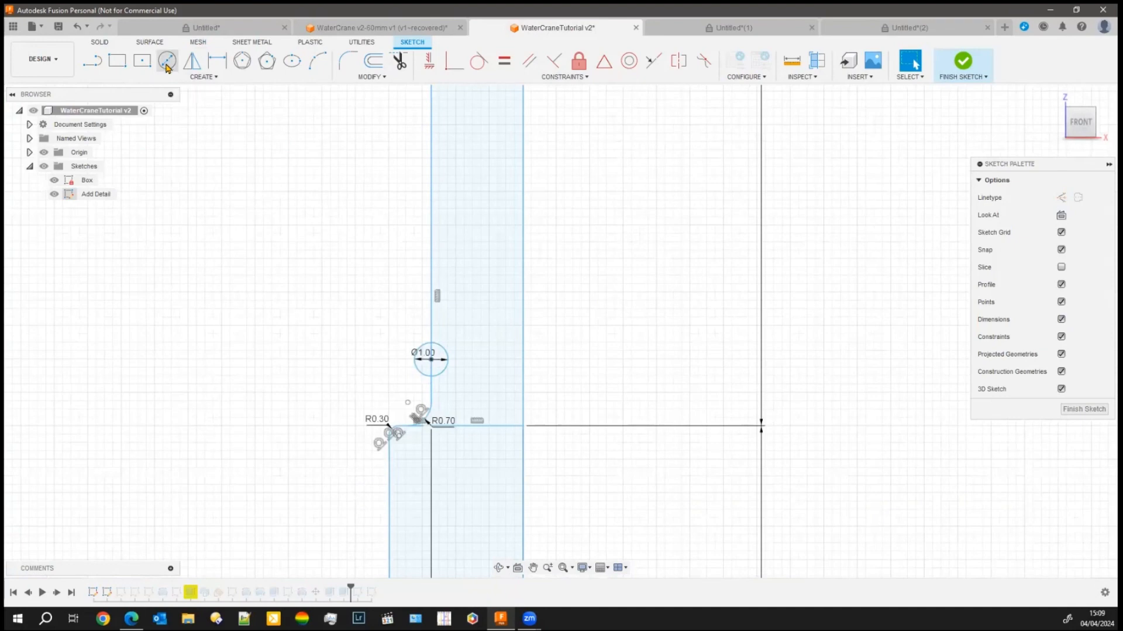
click(431, 319)
text(1)
key(Tab)
key(Return)
key(Escape)
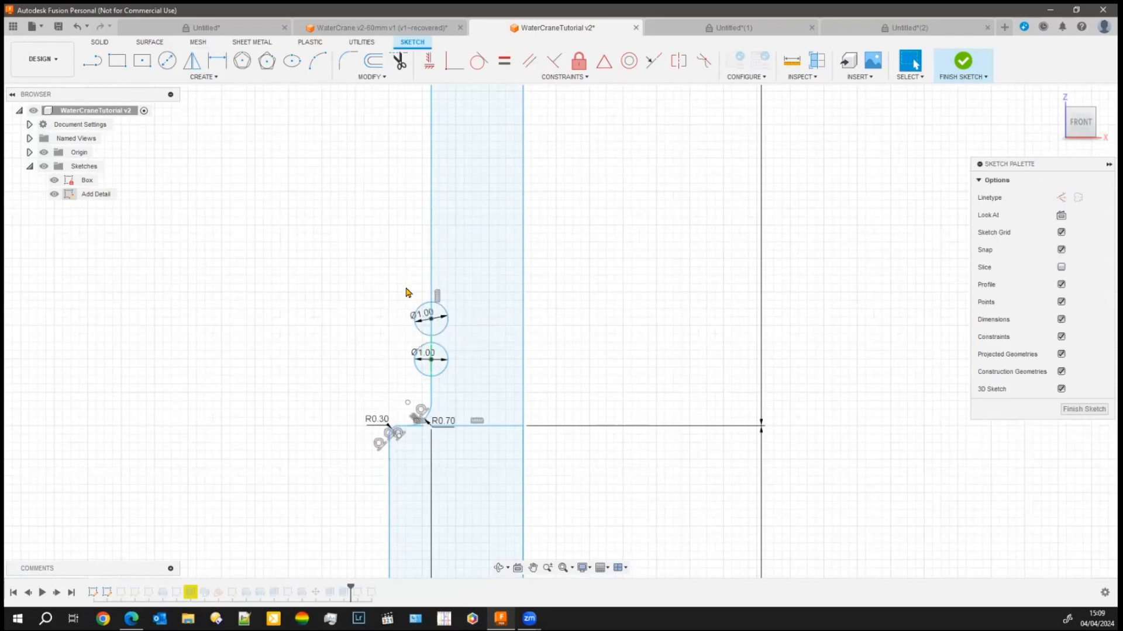
Fillet the corner between the base section's outer vertical edge and the flange's upper edge with a radius of about 1.65 mm.
scroll(389, 404, down, 2)
scroll(443, 458, down, 1)
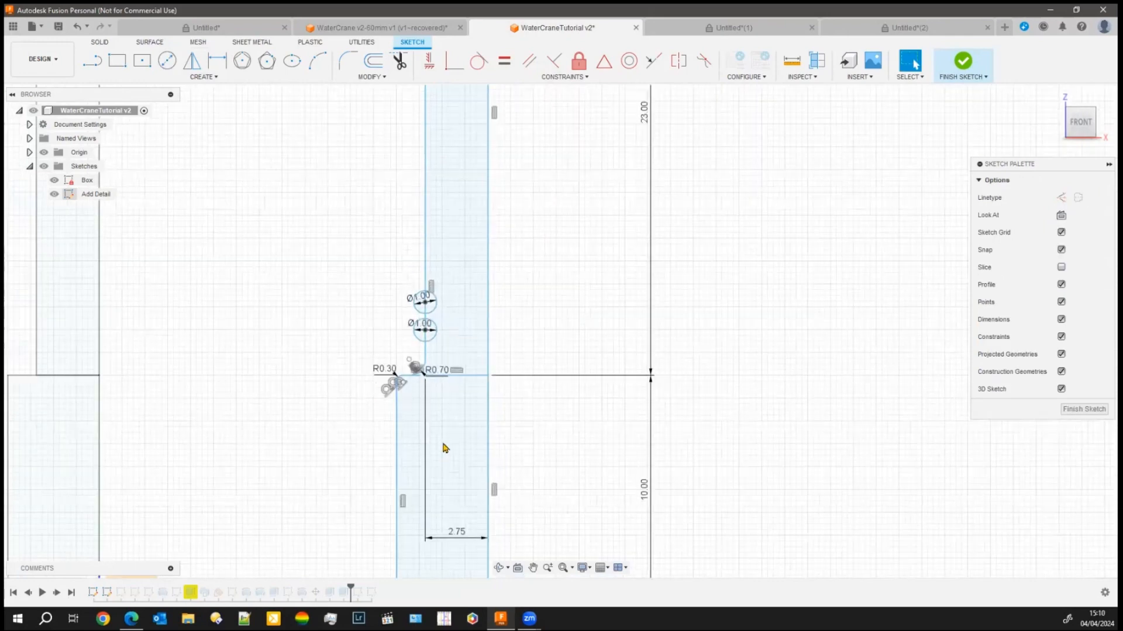
middle_drag(392, 567, 436, 400)
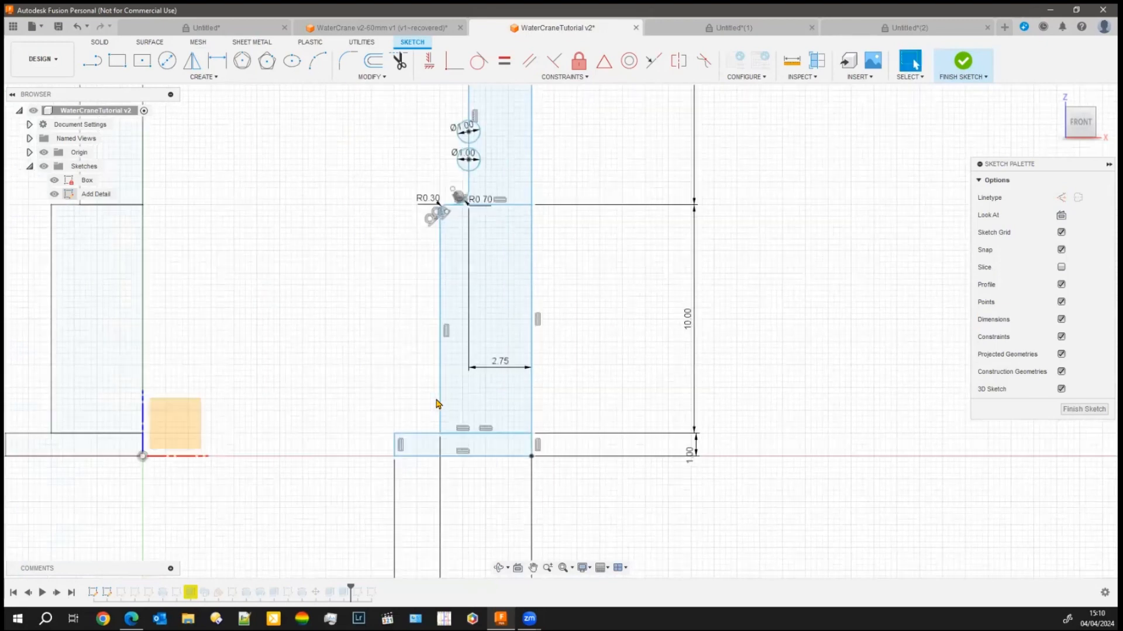
click(348, 60)
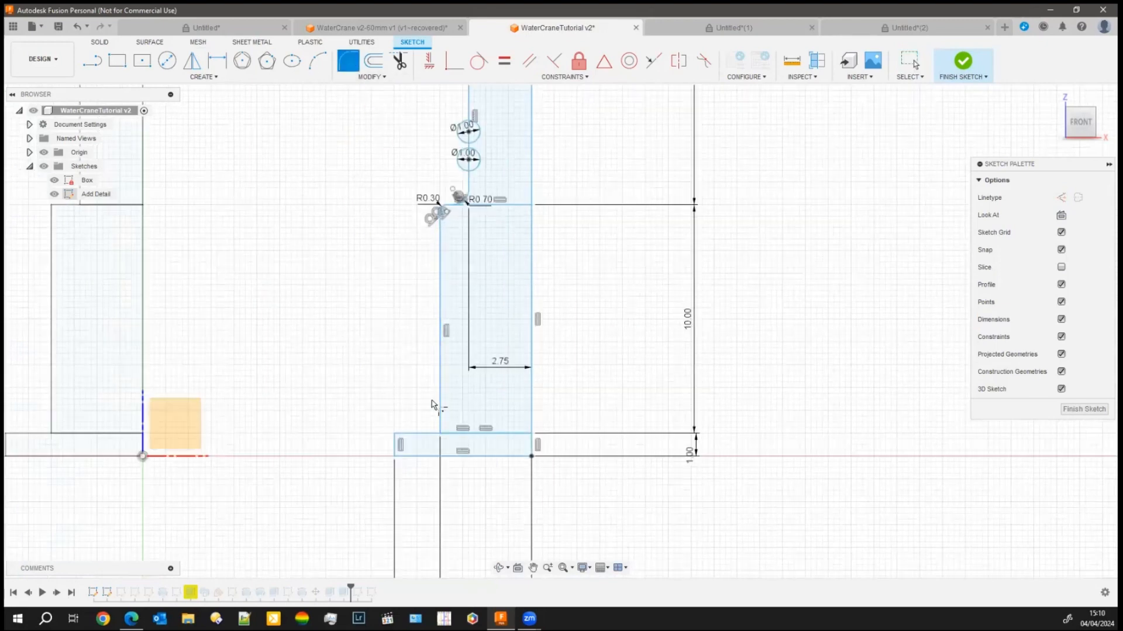
click(440, 405)
click(421, 433)
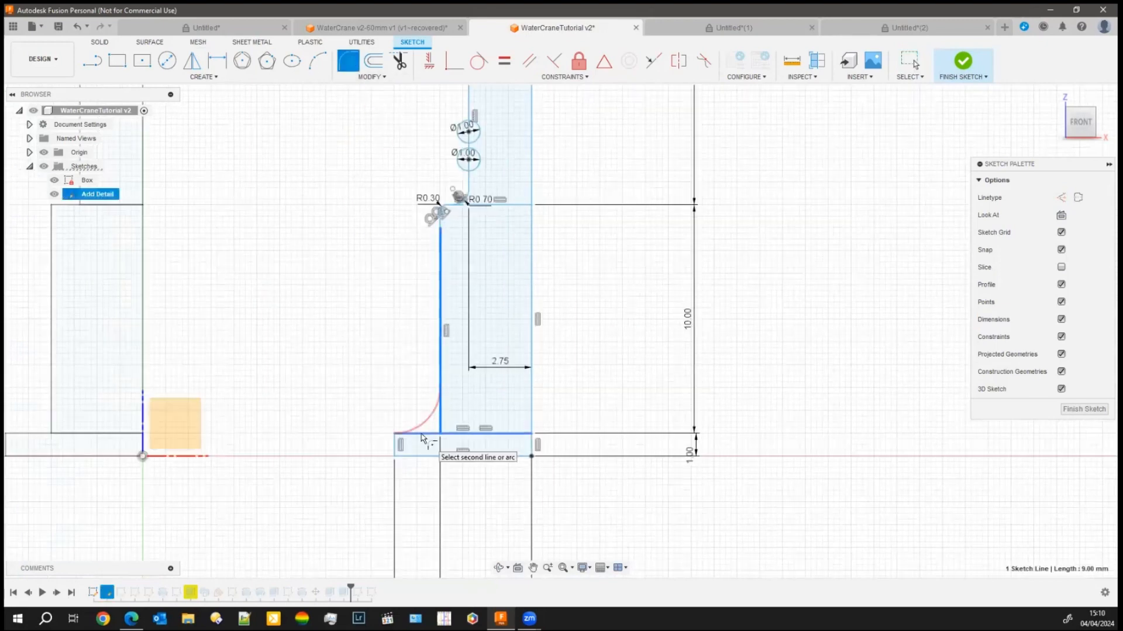
drag(433, 428, 431, 430)
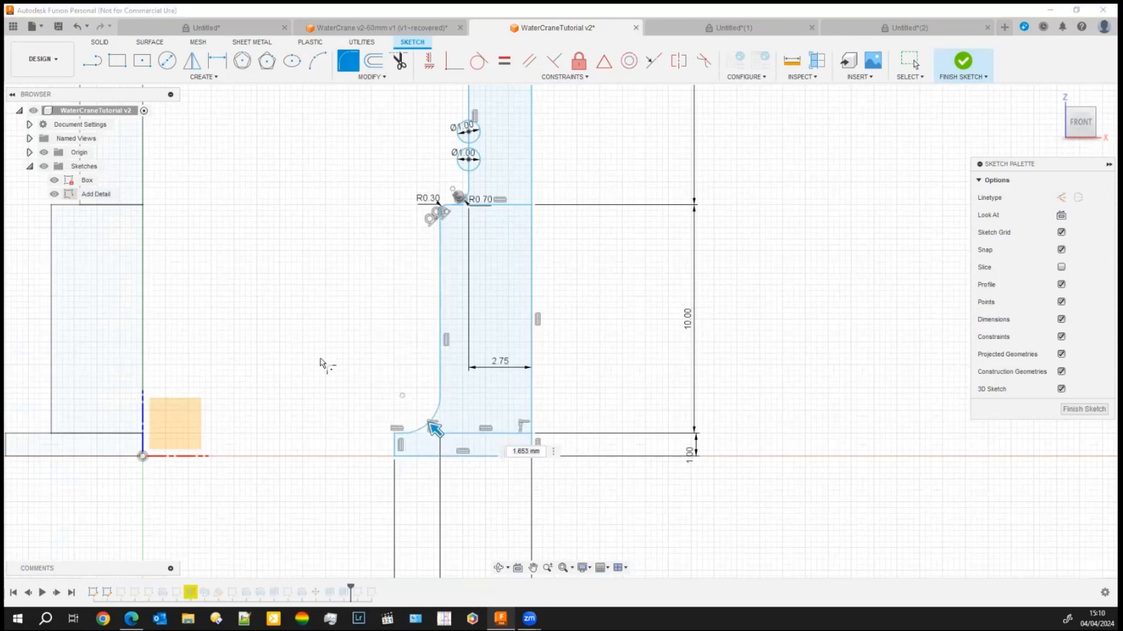
Compare the column's upper profile with the head of the finished WaterCrane v2-60mm model, and finish the Add Detail sketch.
scroll(319, 374, down, 1)
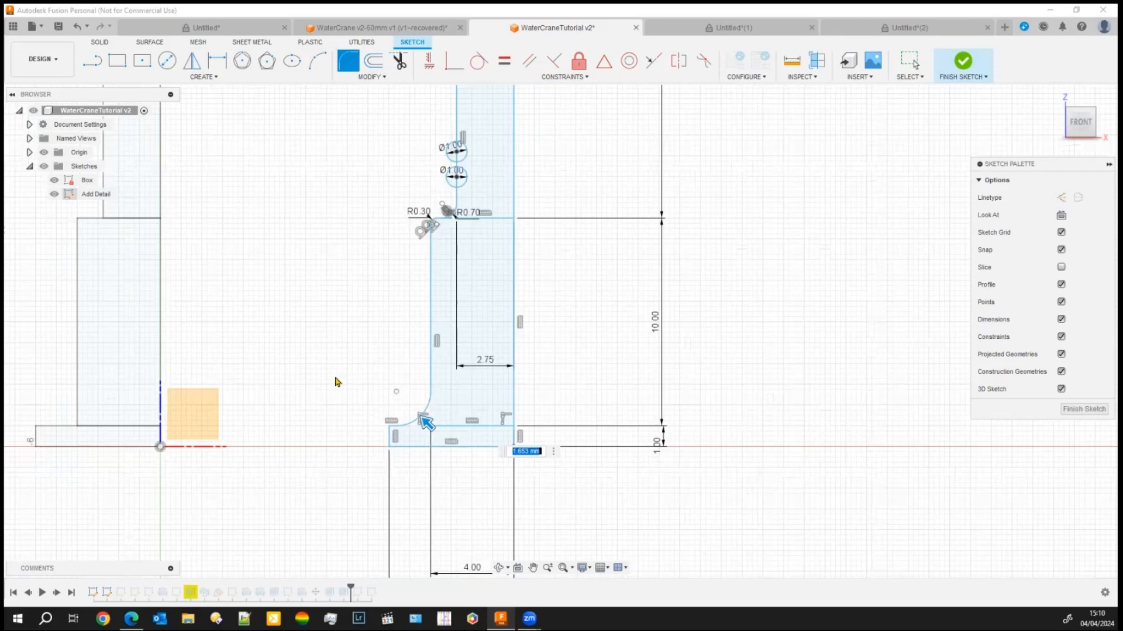
scroll(321, 328, down, 2)
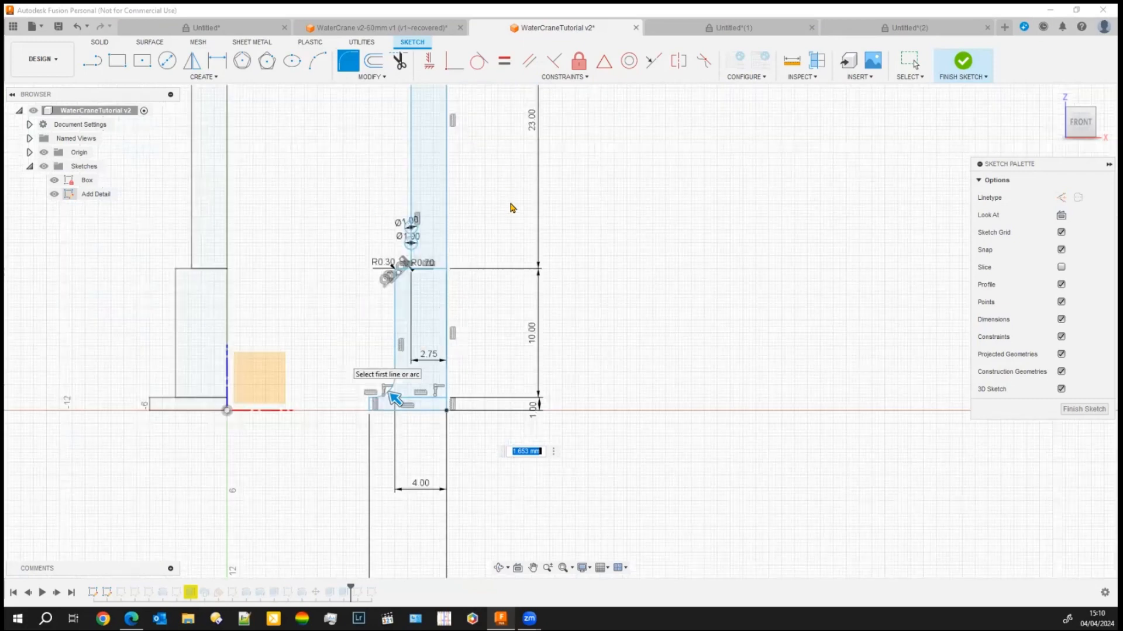
scroll(513, 208, up, 2)
scroll(451, 110, up, 1)
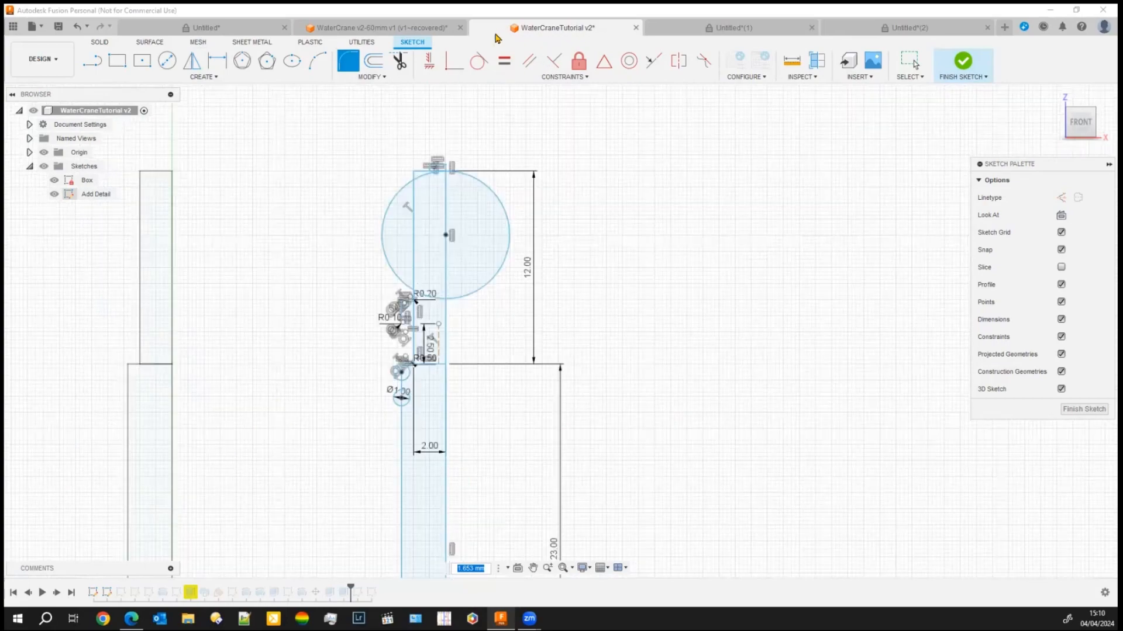
click(386, 29)
scroll(752, 187, down, 3)
scroll(643, 246, up, 4)
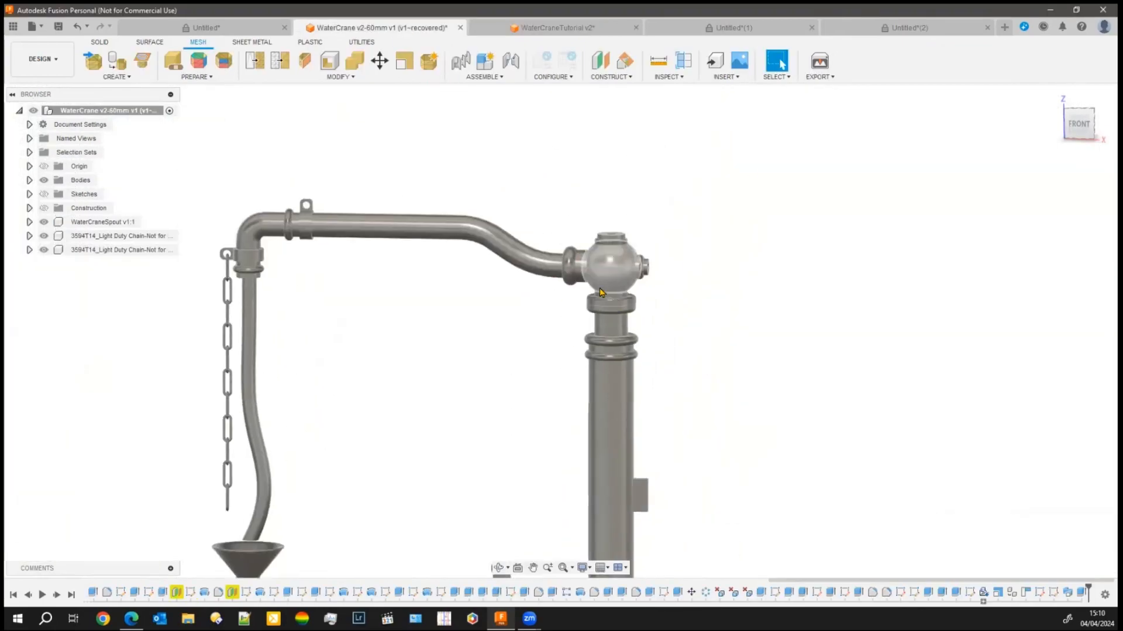
click(569, 32)
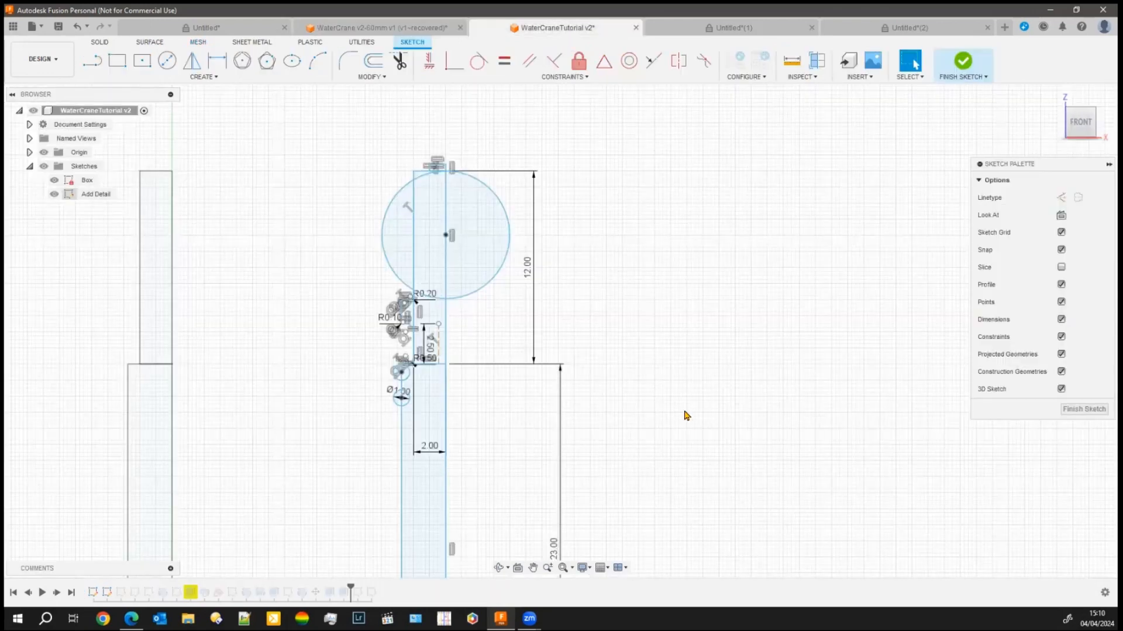
click(1097, 409)
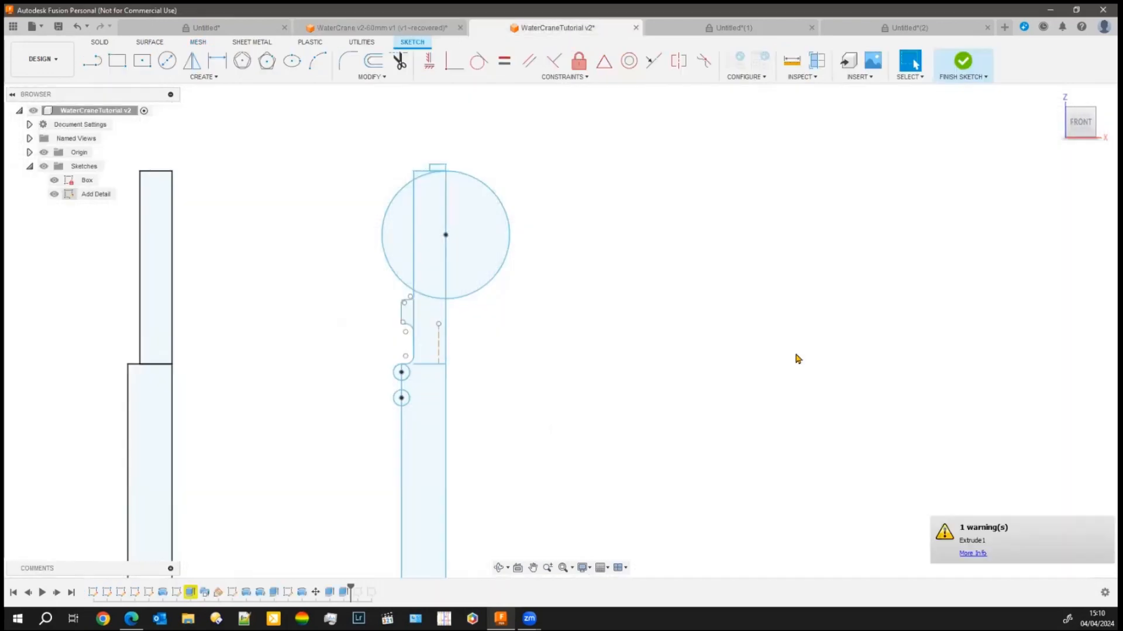
click(54, 278)
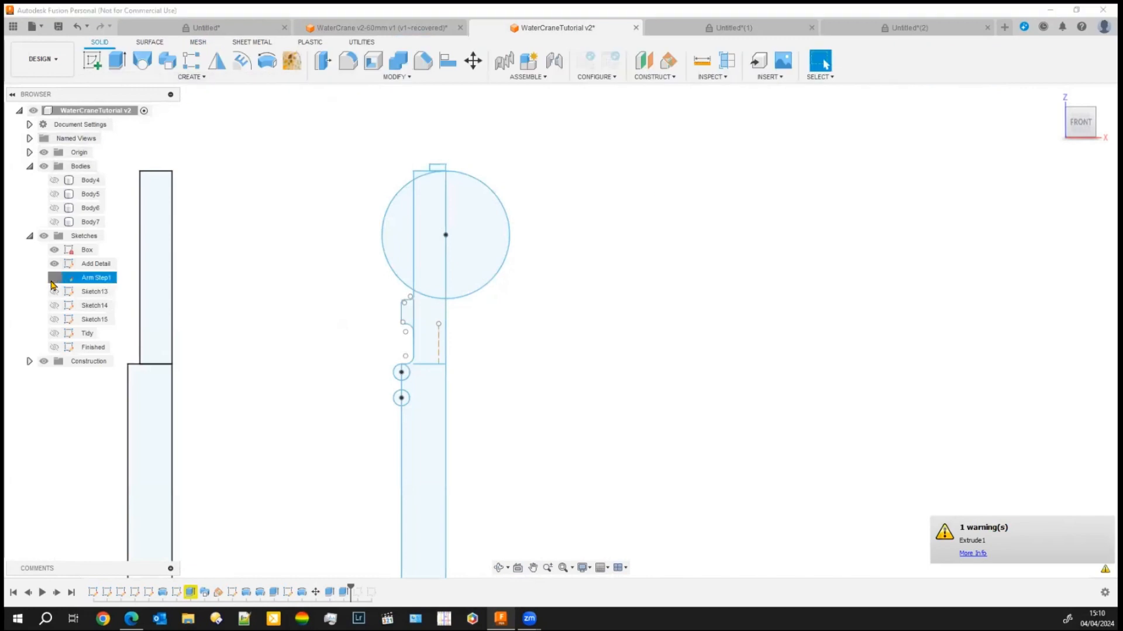
scroll(529, 339, down, 3)
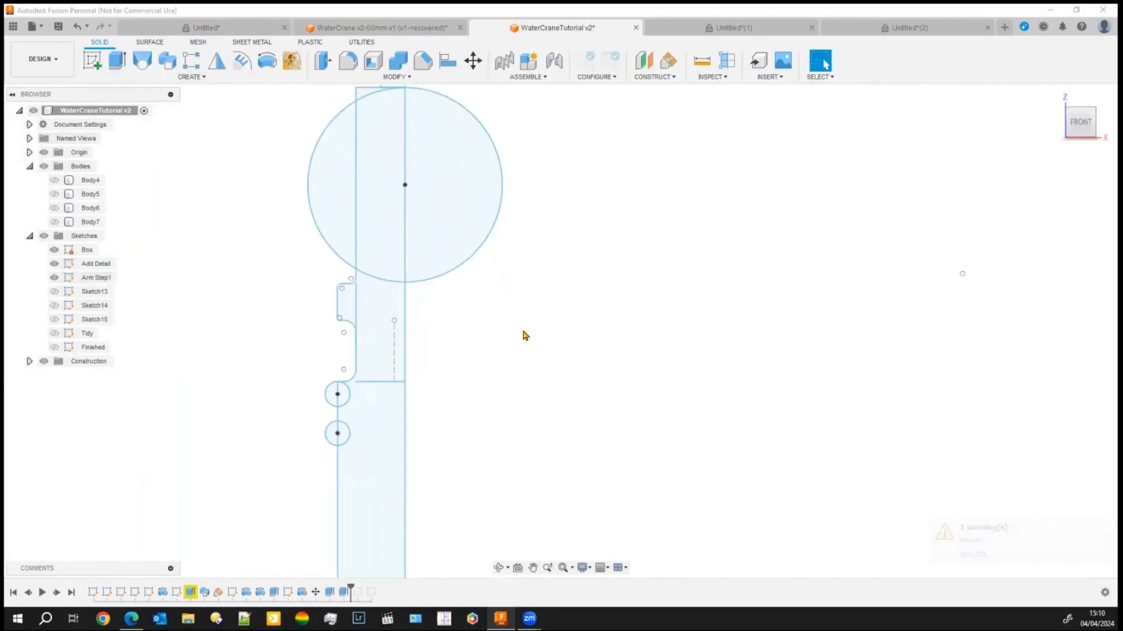
middle_drag(571, 370, 497, 303)
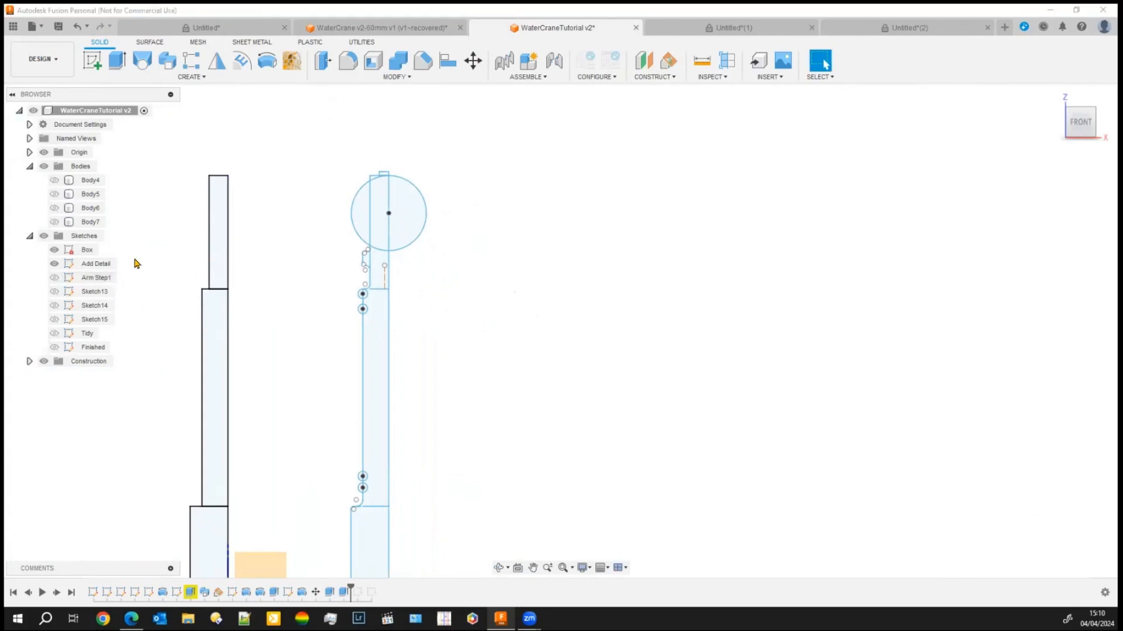
Make the Sketch13 and Tidy sketches visible.
click(87, 292)
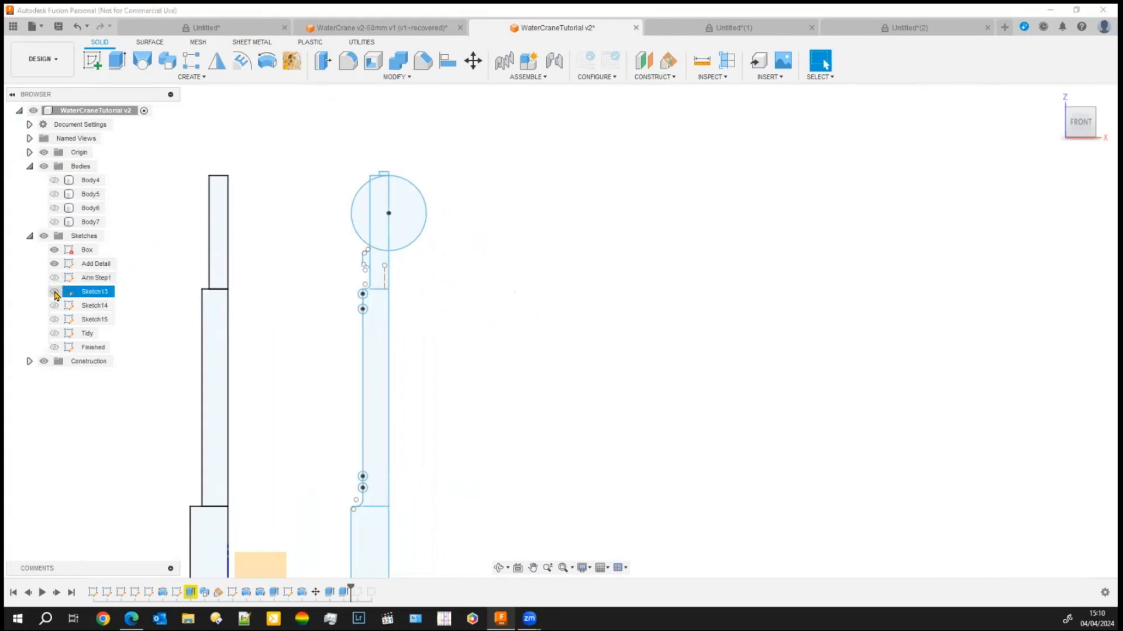
click(55, 292)
click(55, 334)
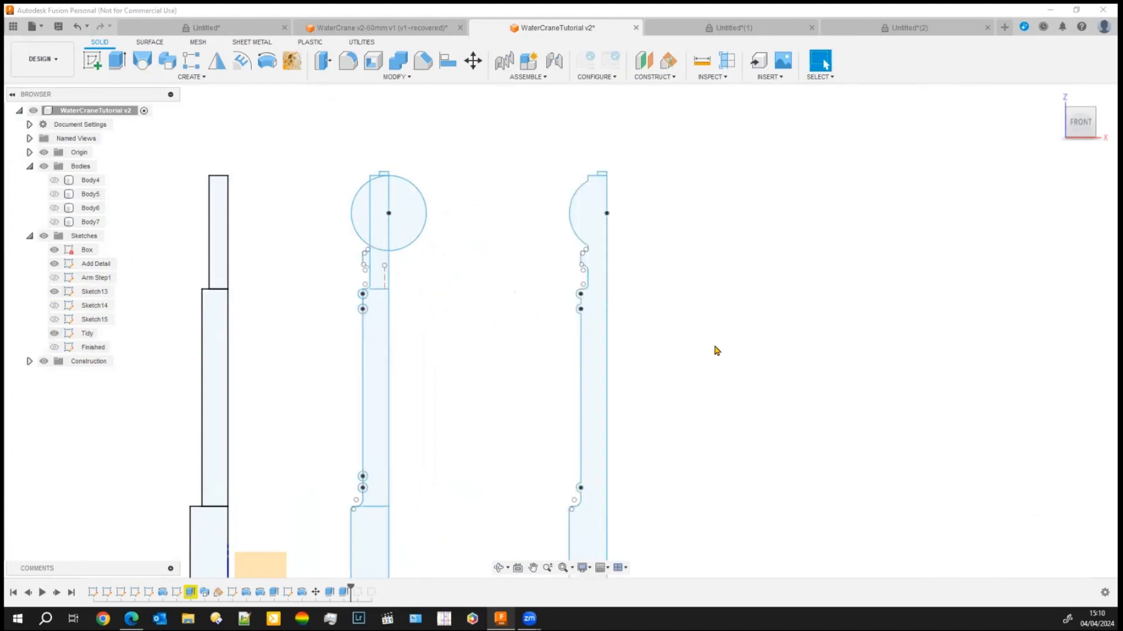
Edit the Add Detail sketch and trim the large head circle to its outer arc, removing the column edge inside it.
middle_drag(720, 349, 650, 328)
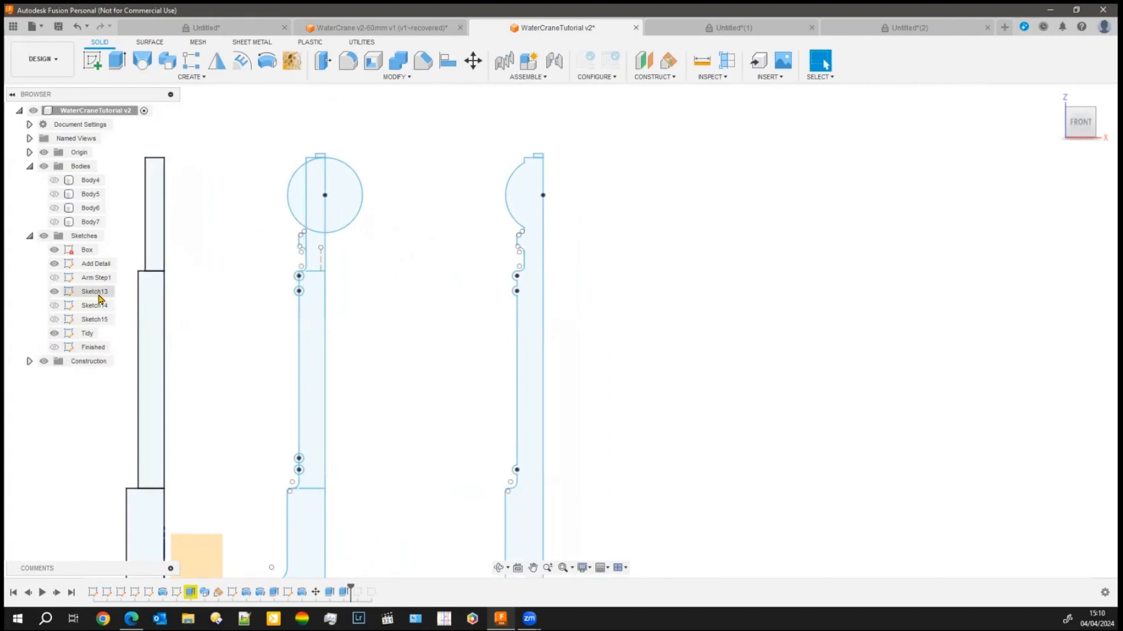
right_click(104, 266)
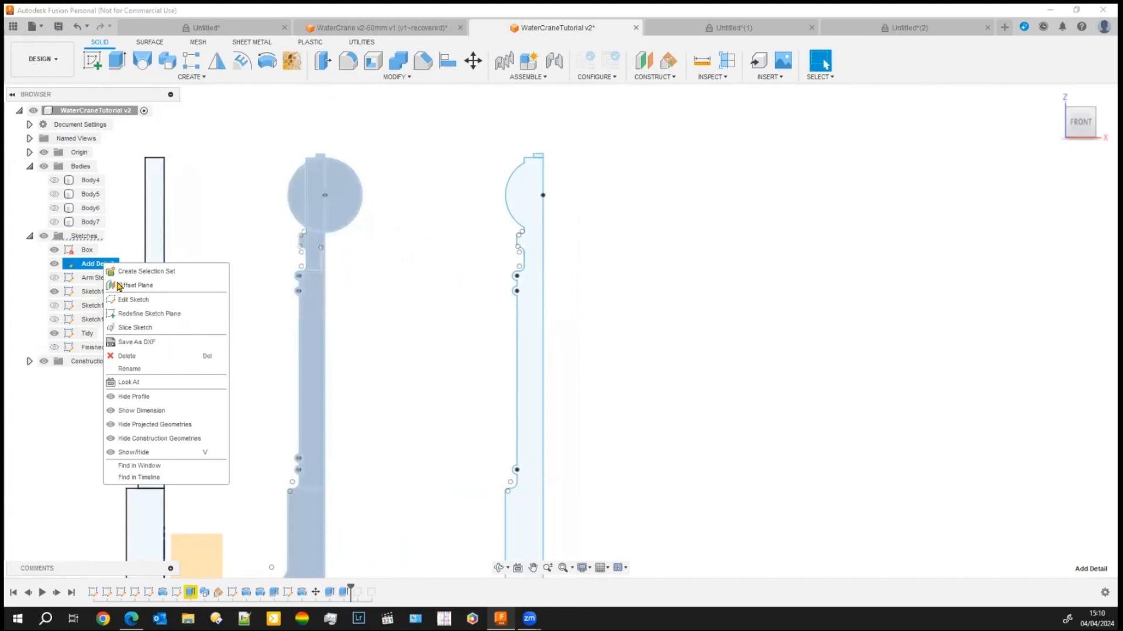
click(135, 301)
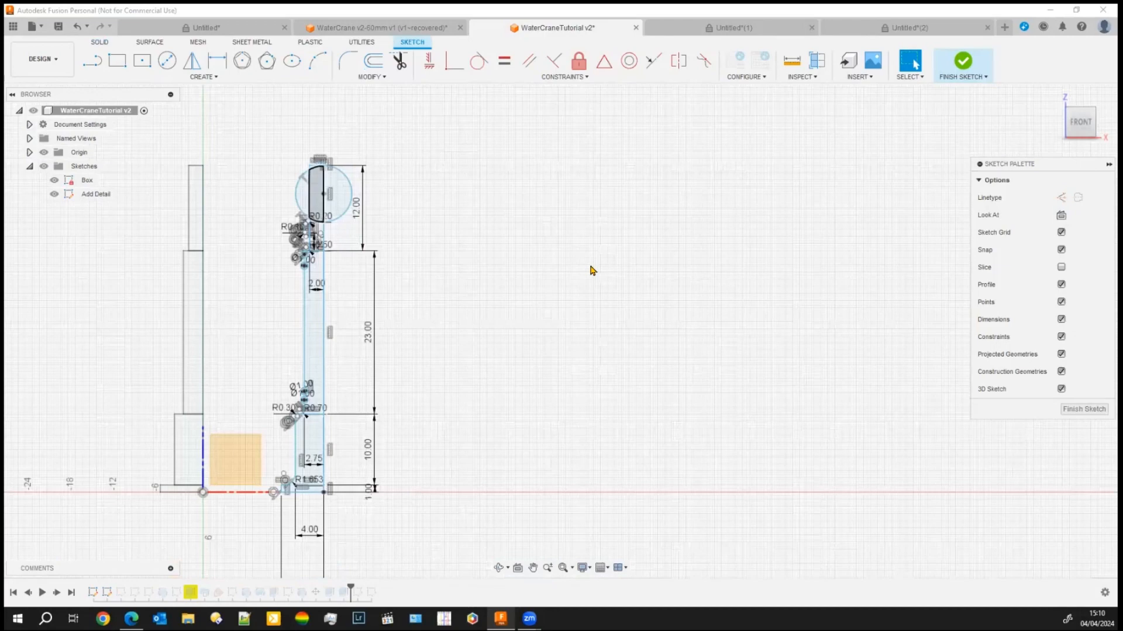
scroll(340, 184, up, 5)
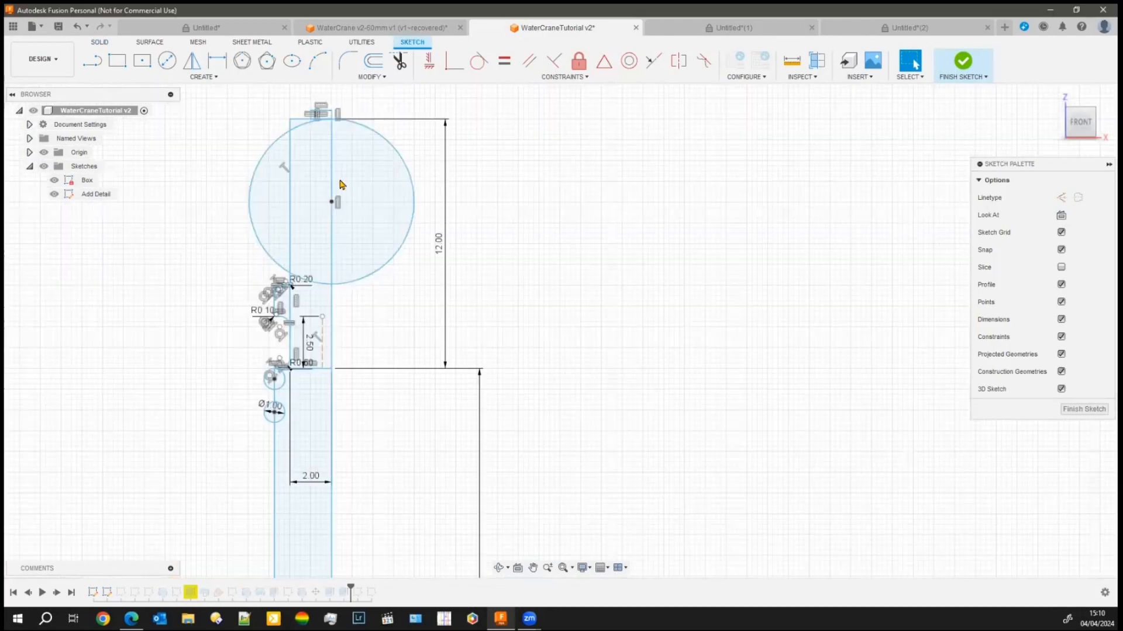
middle_drag(320, 215, 389, 241)
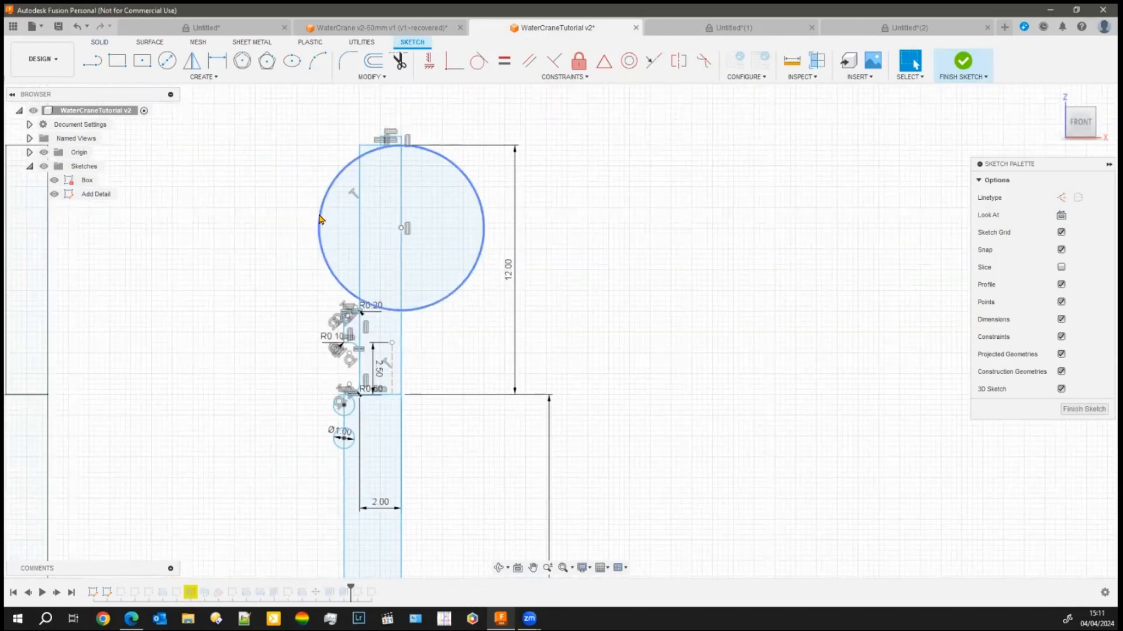
click(400, 61)
click(468, 178)
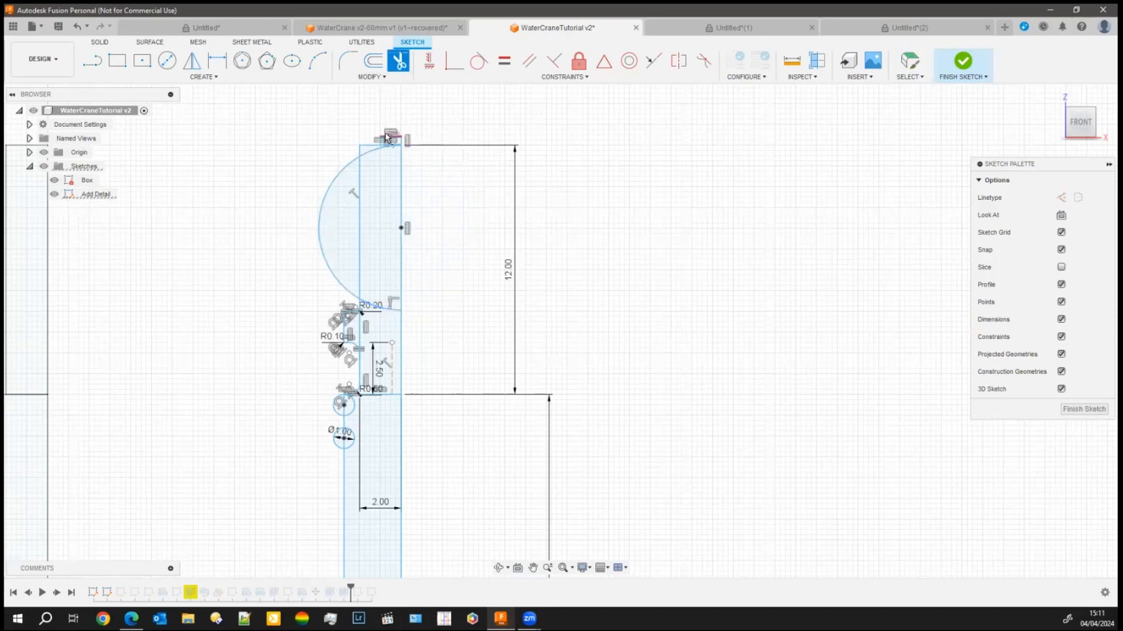
click(368, 159)
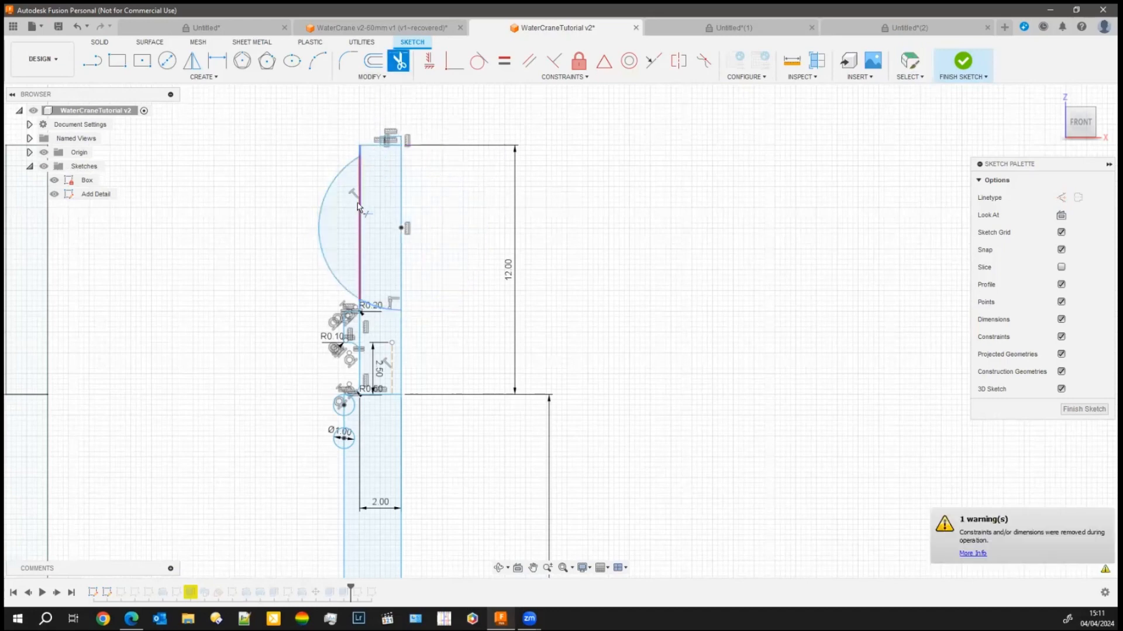
click(363, 225)
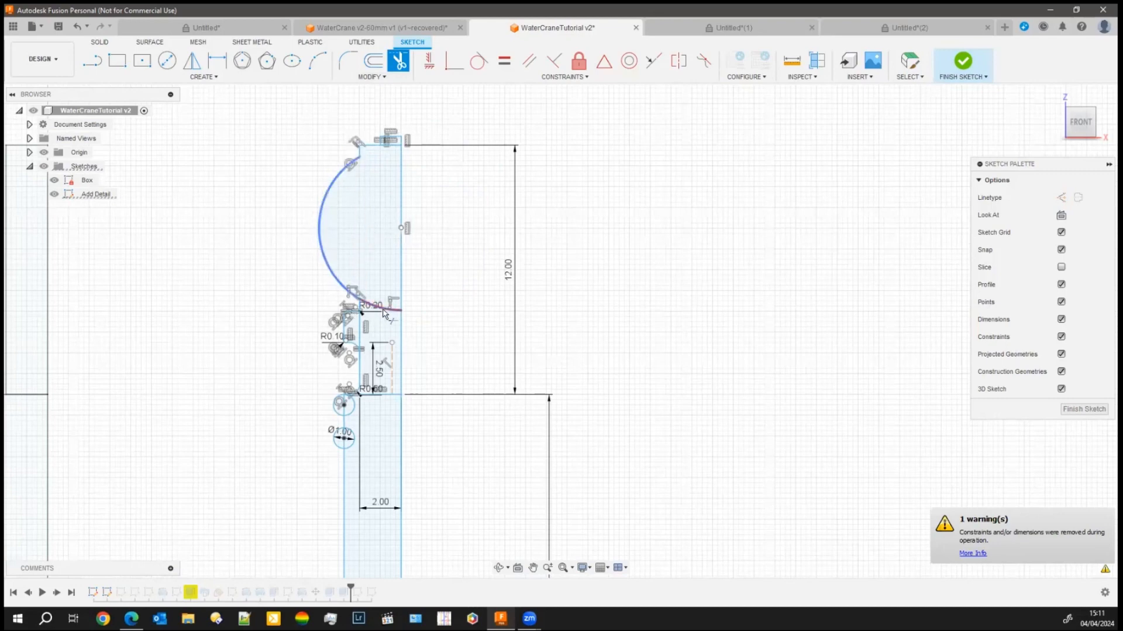
click(384, 310)
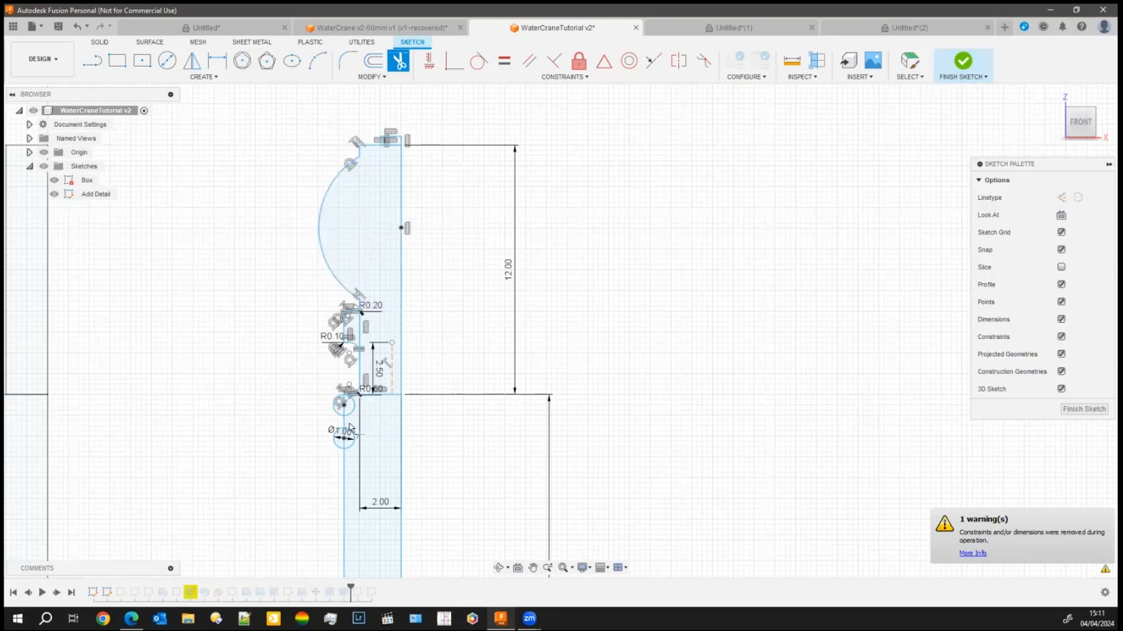
Trim the inner halves of the two small circles below the column head and the column edge crossing them.
scroll(337, 389, up, 5)
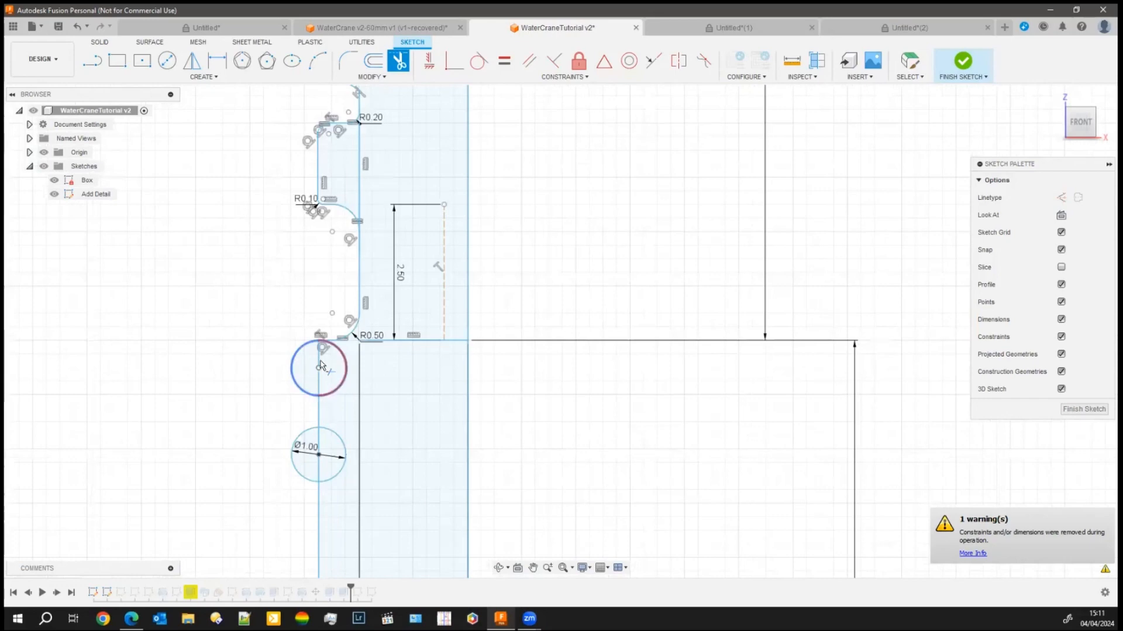
click(345, 452)
click(318, 459)
Trim away the horizontal line between the upper and middle sections and the vertical line inside the collar, and finish the sketch.
scroll(395, 381, up, 3)
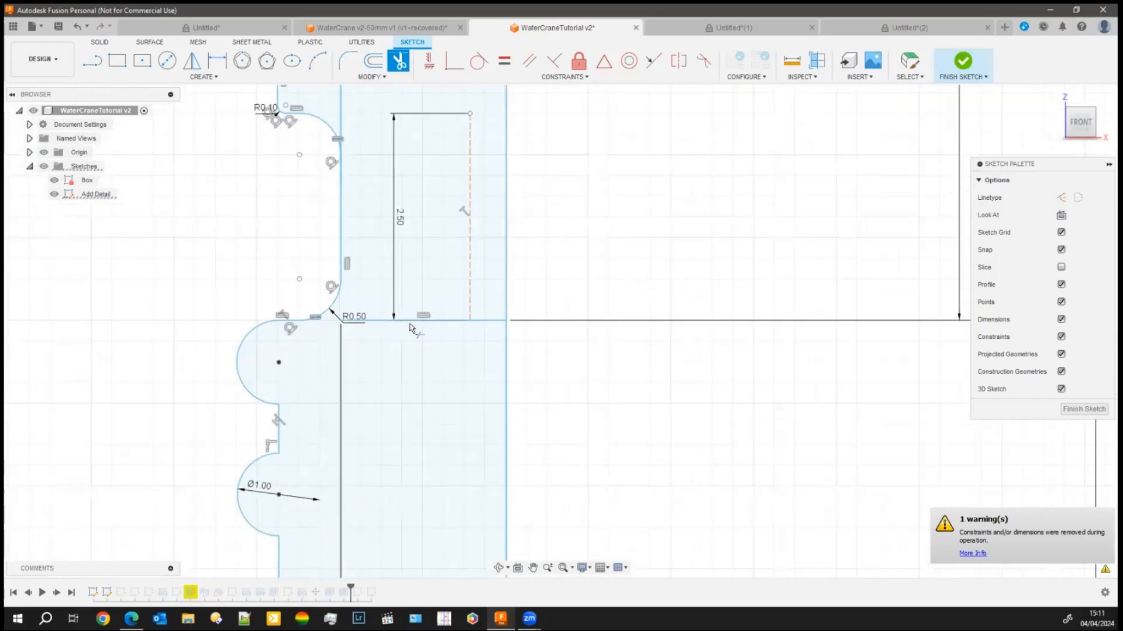
click(411, 325)
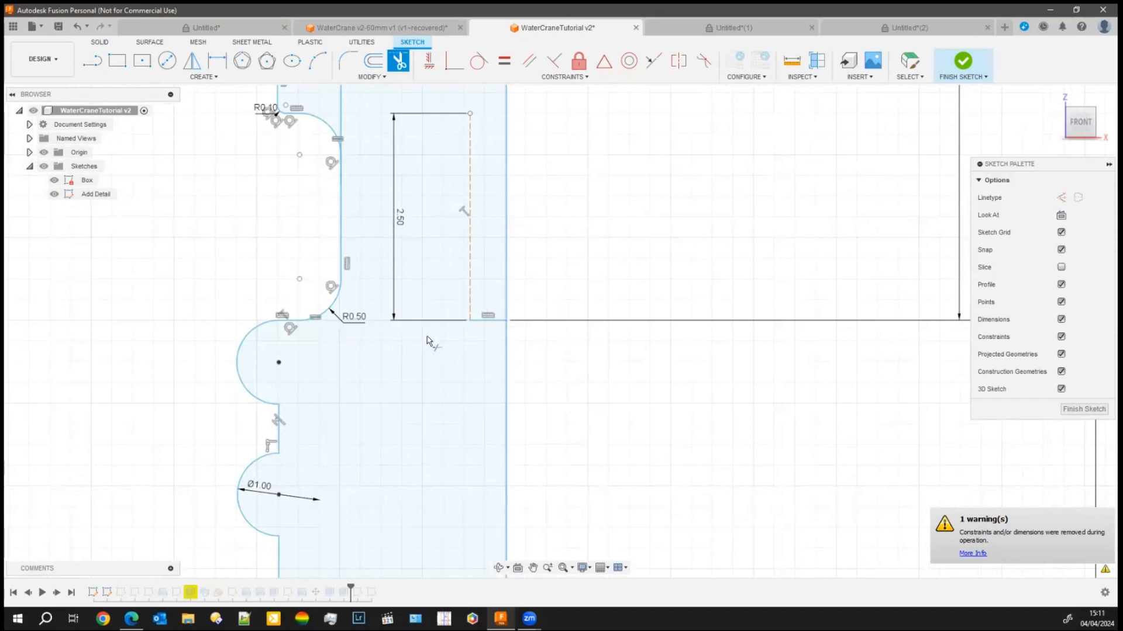
click(479, 321)
scroll(397, 408, down, 2)
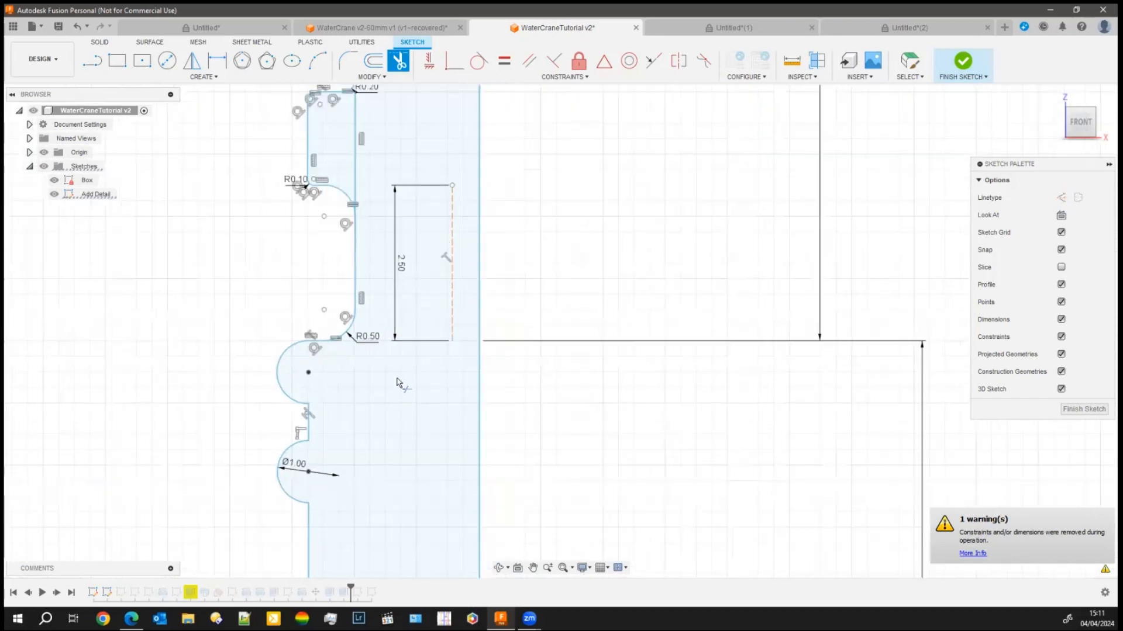
click(356, 172)
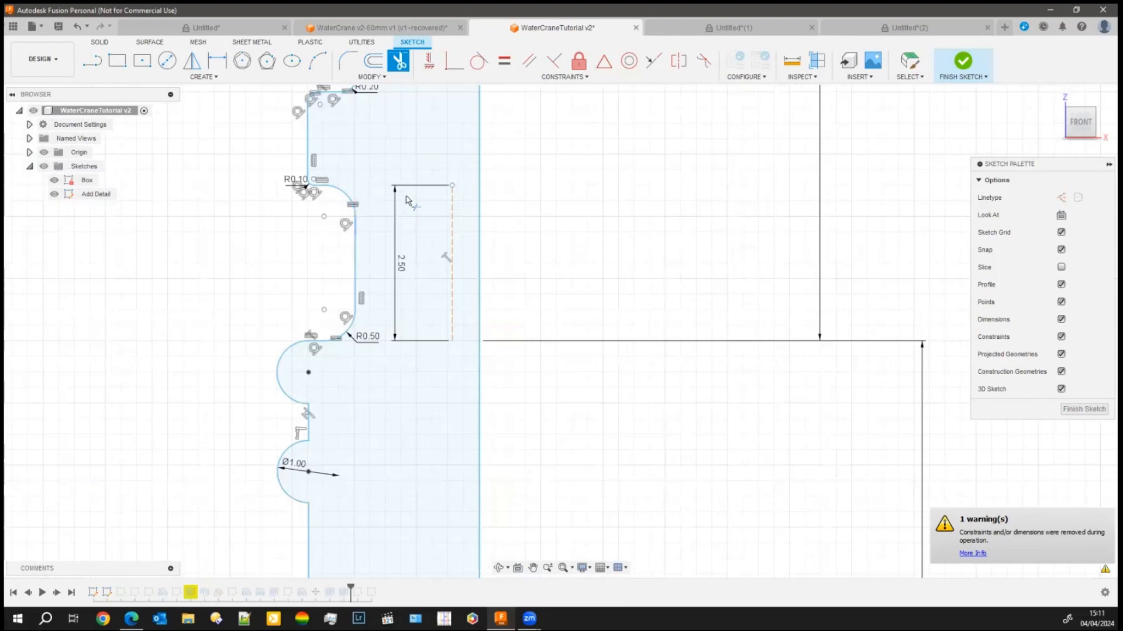
click(1082, 410)
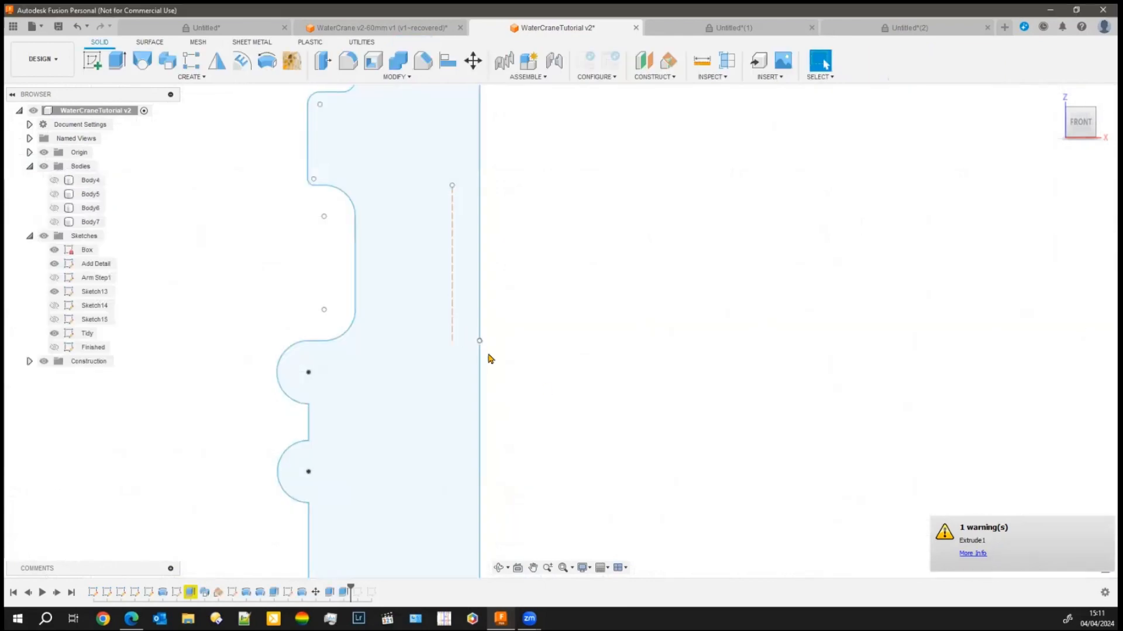
Examine the Tidy profile from head to base and compare it with the box and Add Detail sketches.
scroll(222, 383, down, 4)
scroll(222, 379, down, 4)
middle_drag(351, 373, 225, 338)
scroll(251, 344, down, 1)
scroll(412, 317, up, 3)
middle_drag(495, 387, 497, 388)
key(Escape)
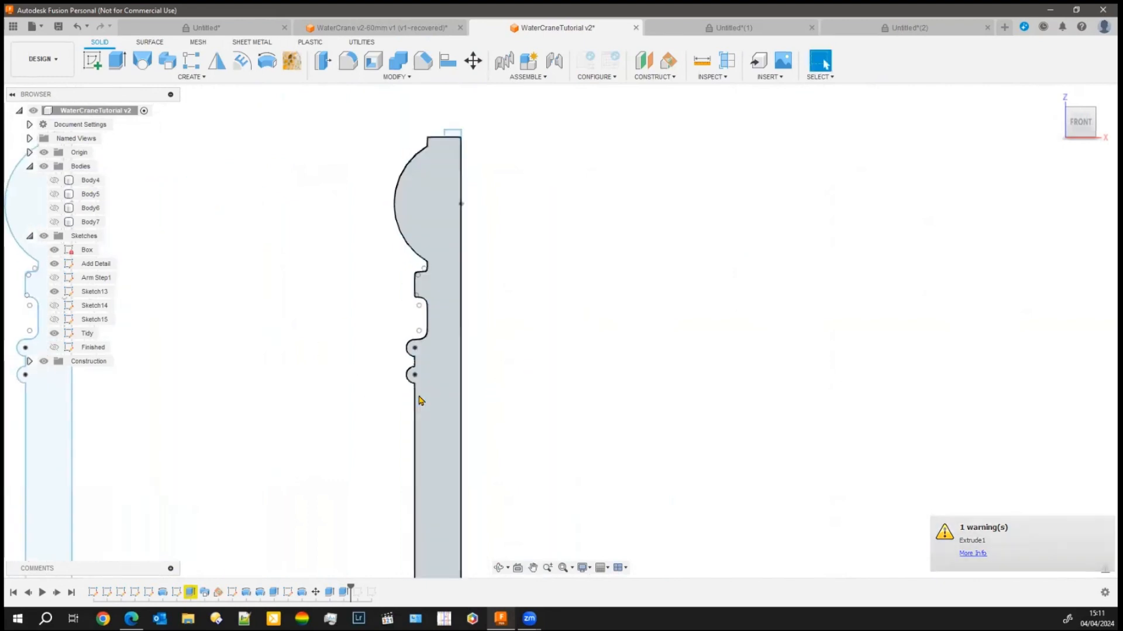
scroll(525, 405, up, 2)
scroll(525, 406, down, 1)
middle_drag(515, 382, 518, 217)
scroll(503, 364, up, 4)
scroll(506, 378, down, 4)
scroll(507, 381, down, 3)
scroll(523, 386, down, 2)
middle_drag(524, 386, 445, 380)
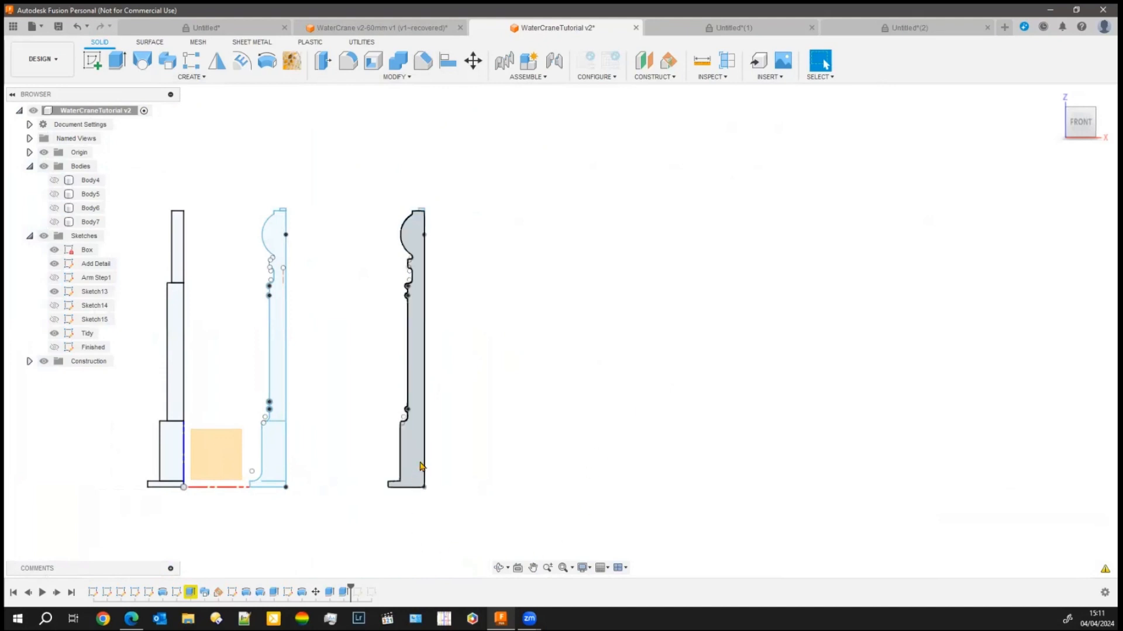
Revolve the main Tidy profile 360 degrees about its long straight vertical edge as a new body.
click(411, 478)
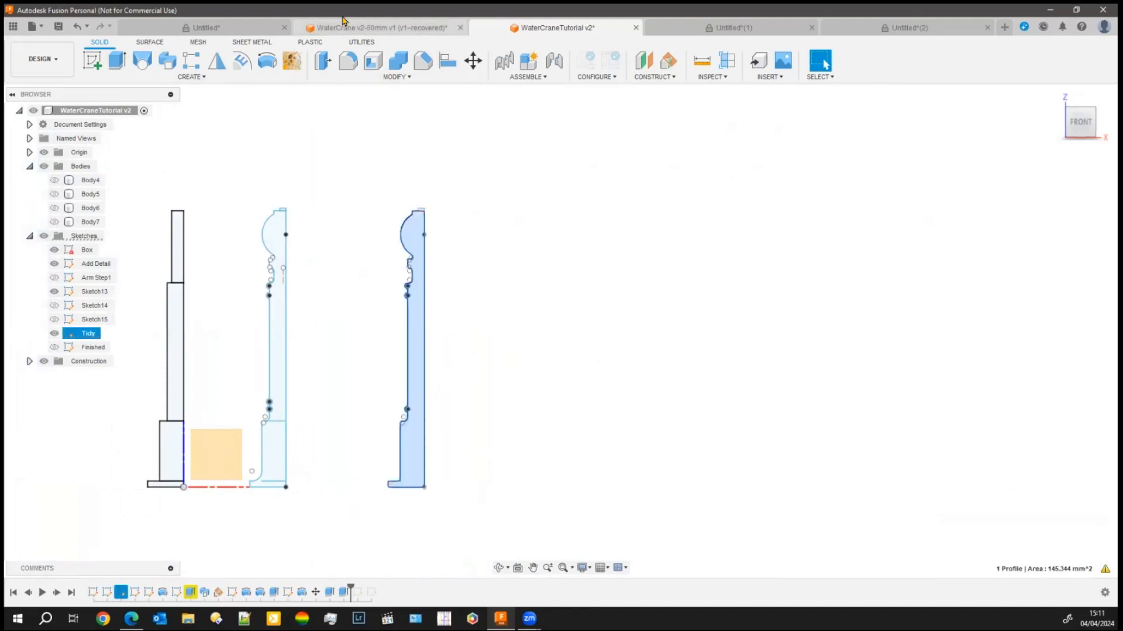
click(267, 69)
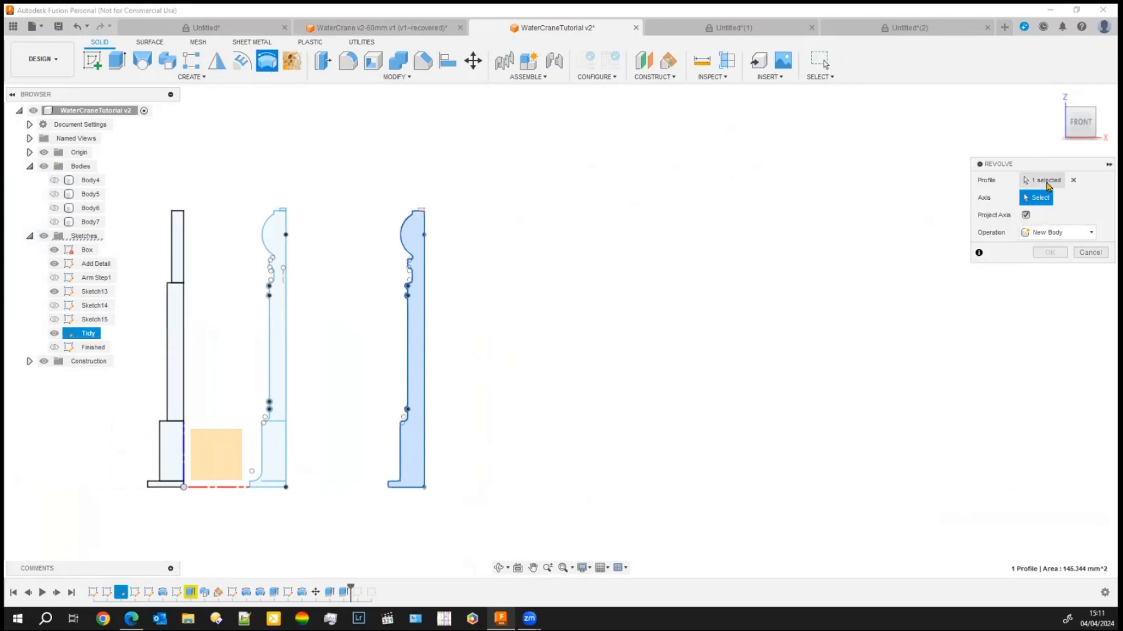
drag(1045, 166, 777, 143)
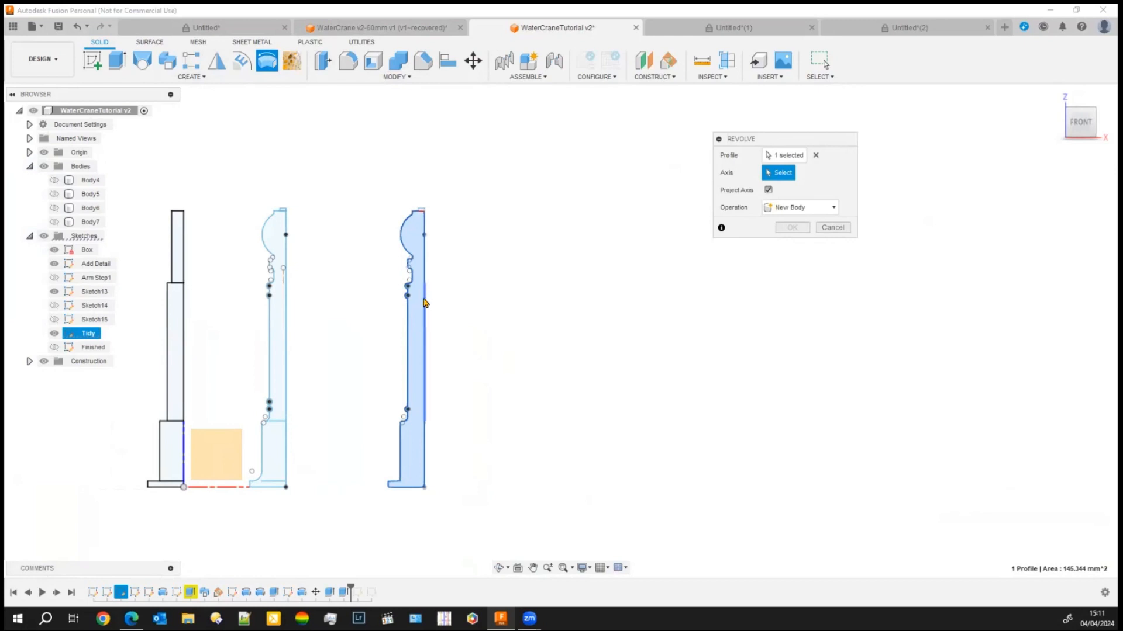
click(425, 362)
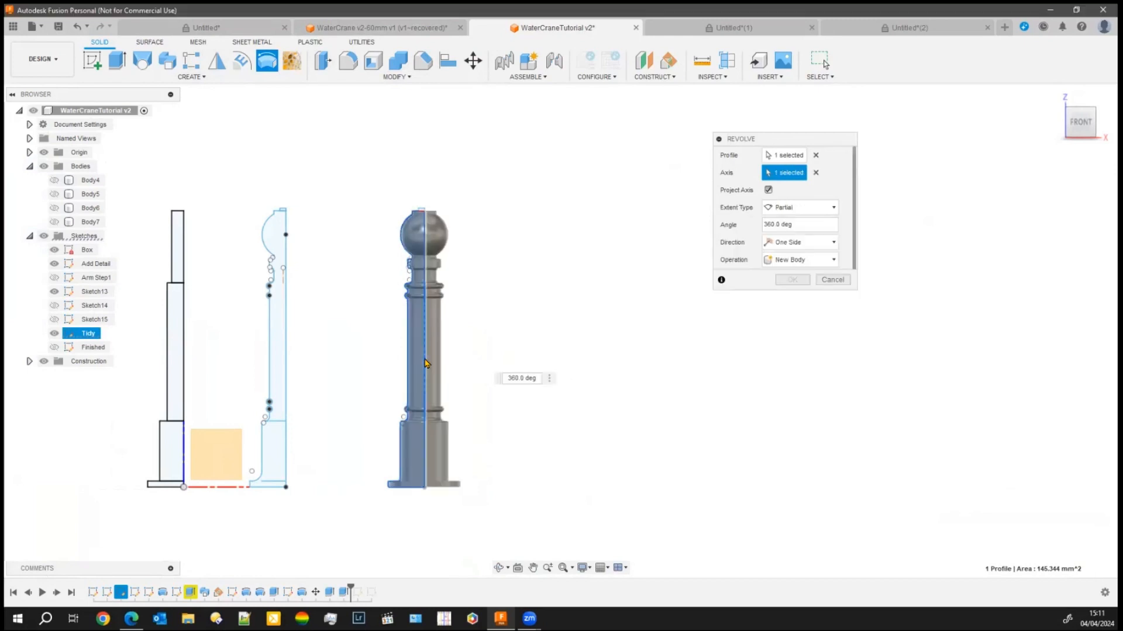
click(791, 281)
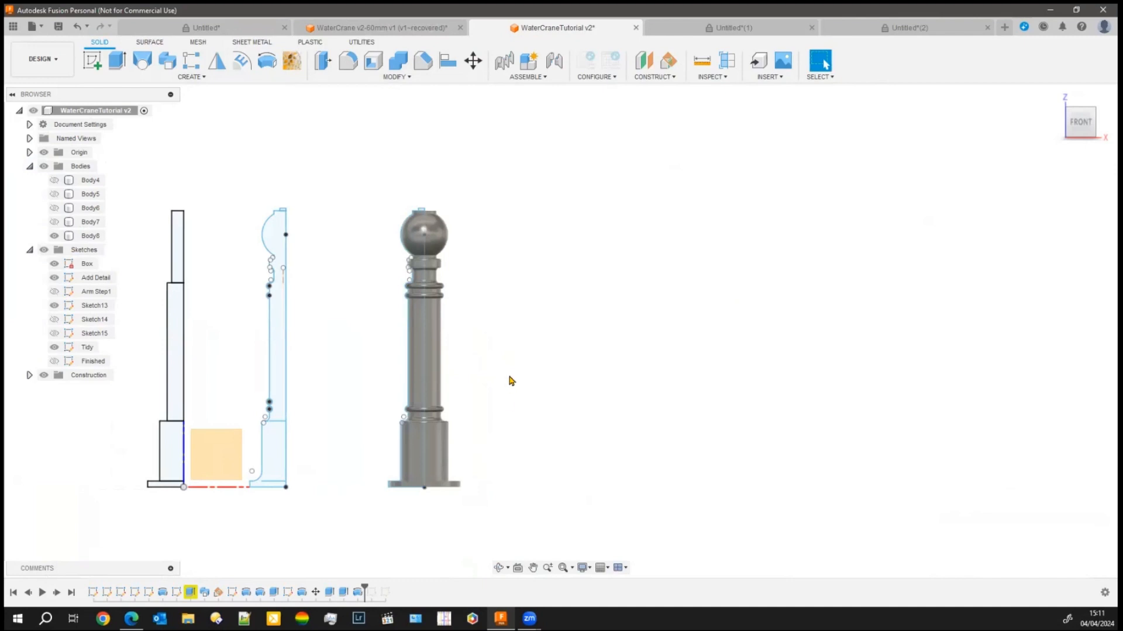
Examine the small rectangle on top of the Add Detail profile and the matching one above the revolved column's head.
middle_drag(509, 379, 620, 378)
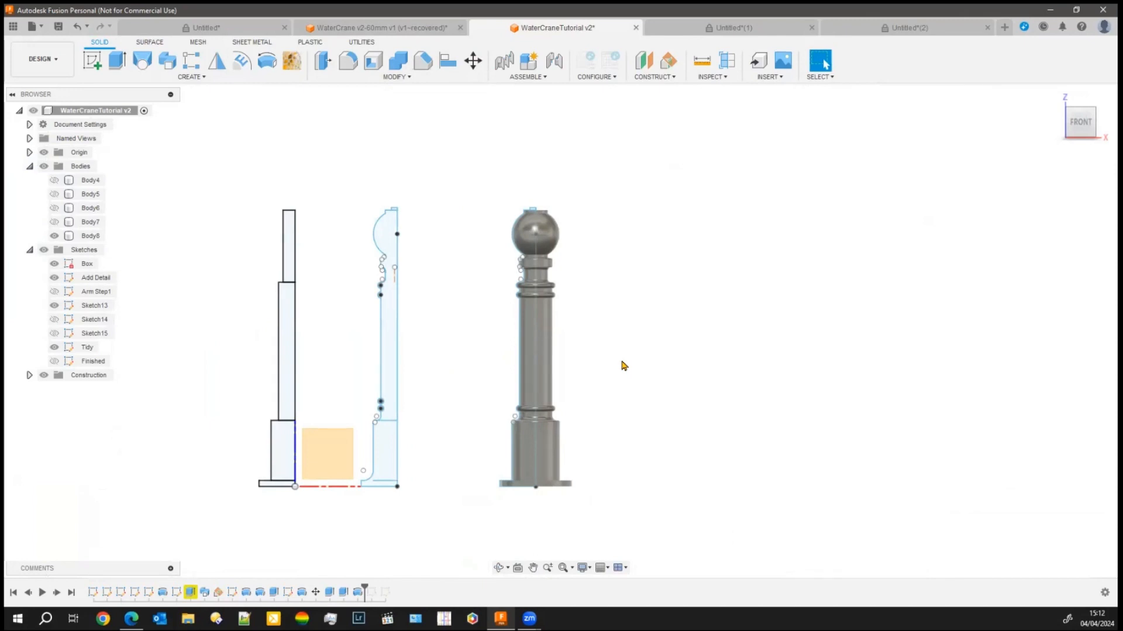
scroll(490, 207, up, 3)
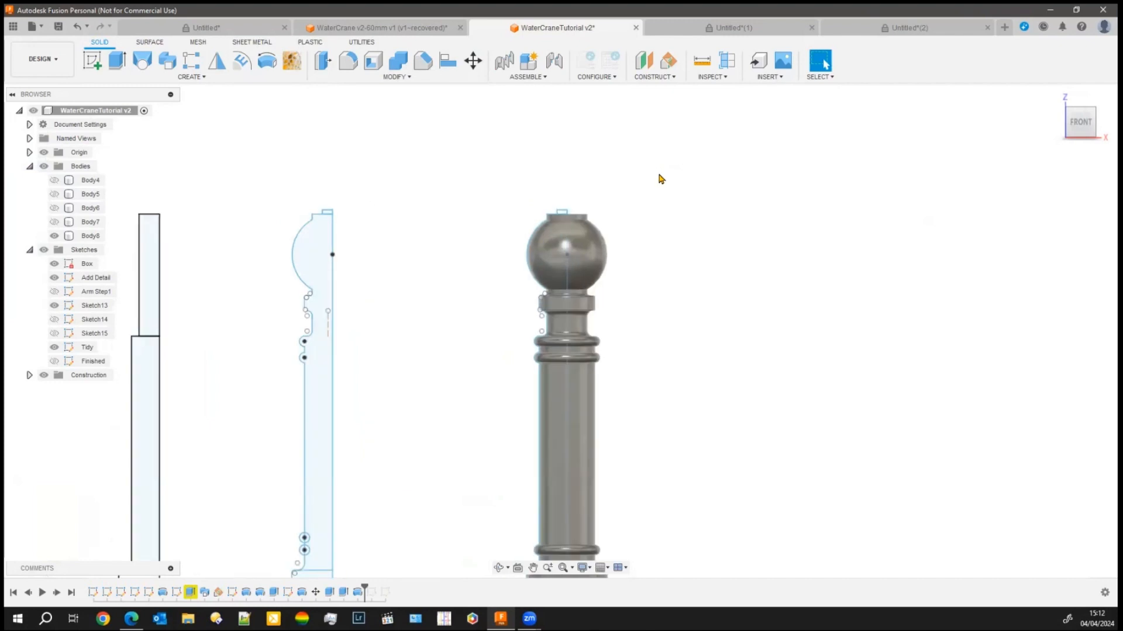
scroll(477, 219, up, 3)
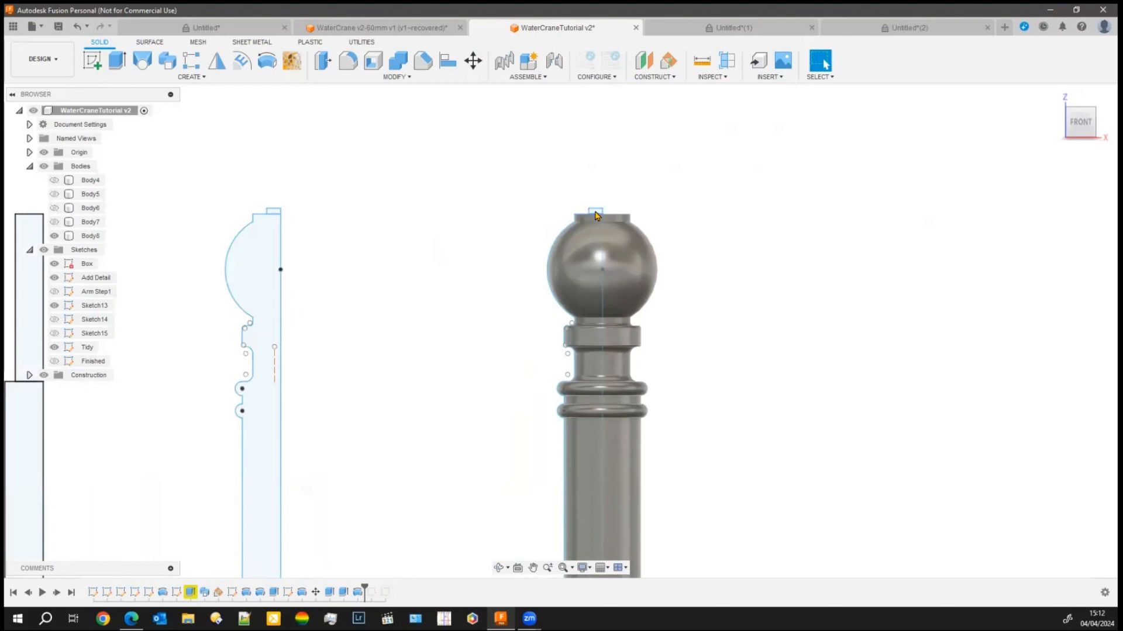
middle_drag(379, 216, 452, 211)
mouse_move(569, 221)
middle_down()
mouse_move(517, 221)
mouse_move(446, 250)
middle_up()
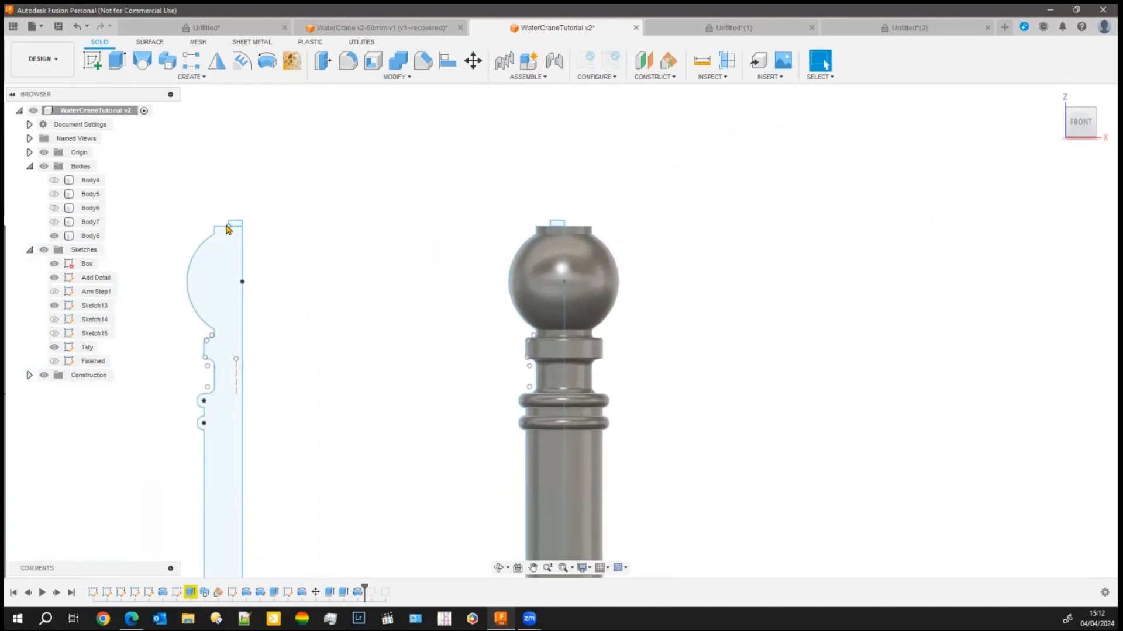
scroll(509, 216, up, 4)
mouse_move(407, 231)
middle_down()
mouse_move(451, 247)
mouse_move(582, 228)
middle_up()
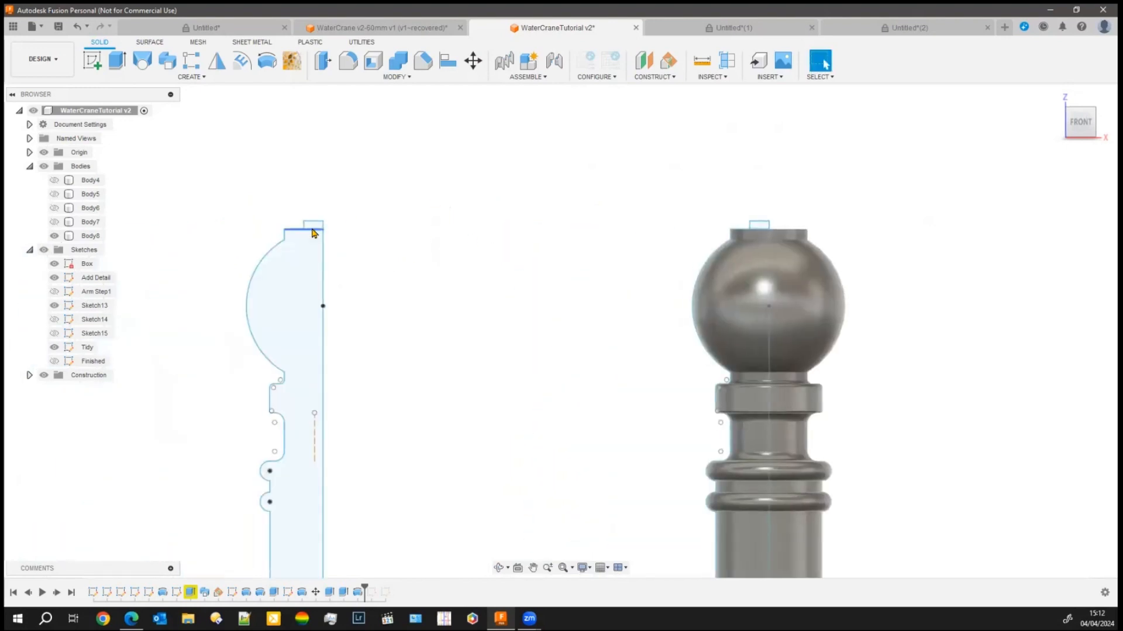
middle_drag(465, 242, 195, 236)
Revolve the small rectangle above the ball 360 degrees about the column's centre line, joining it to the column.
scroll(517, 153, up, 1)
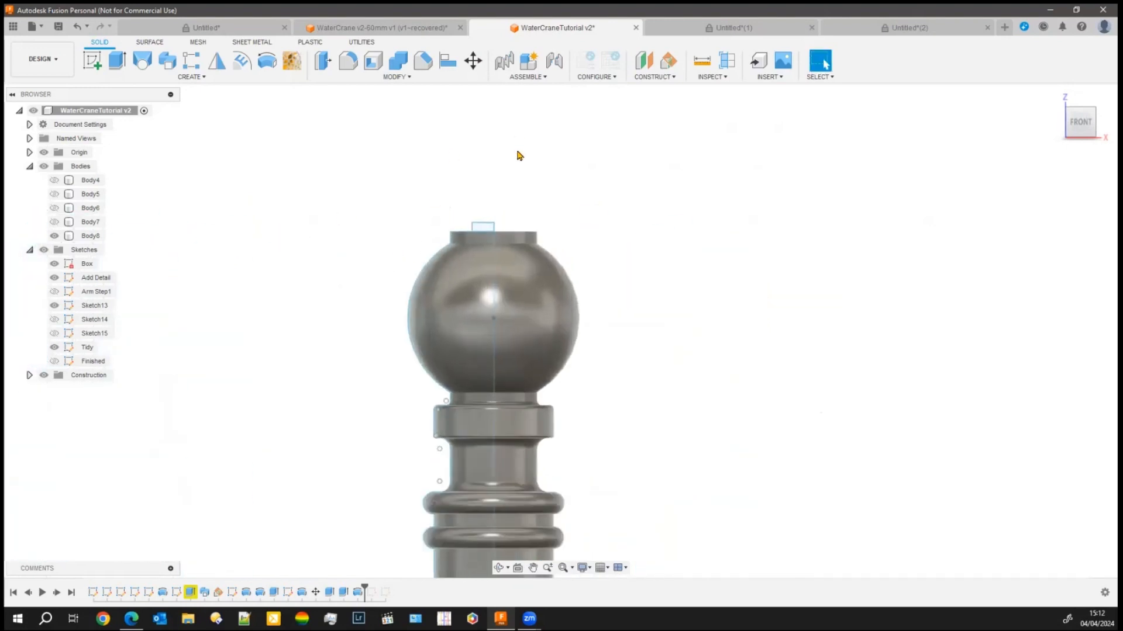
scroll(518, 155, up, 4)
click(466, 268)
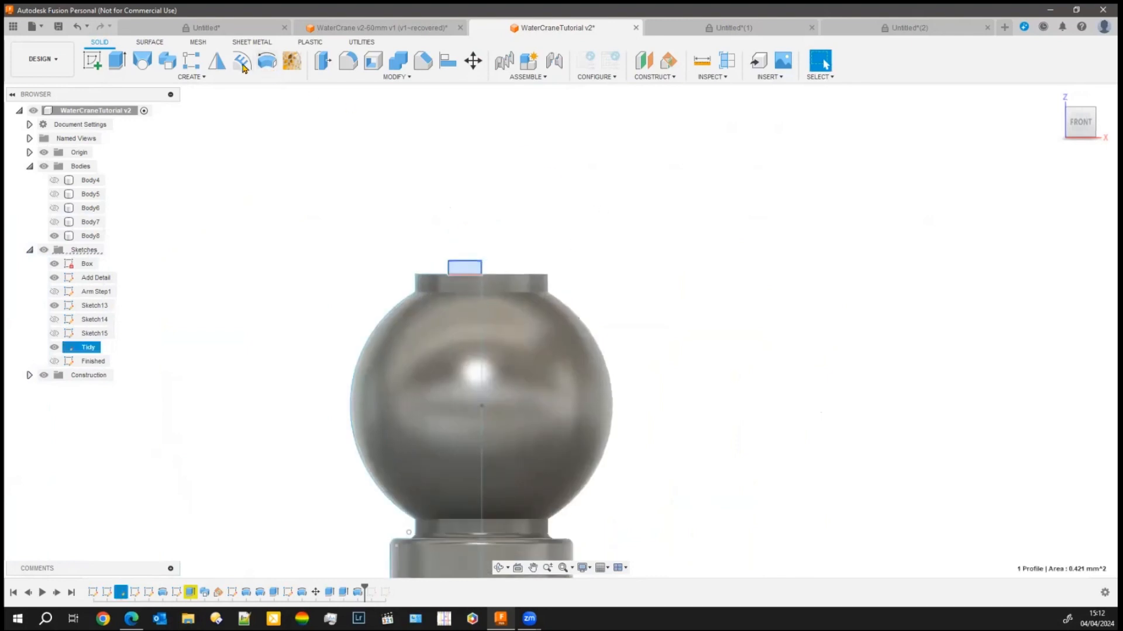
click(266, 60)
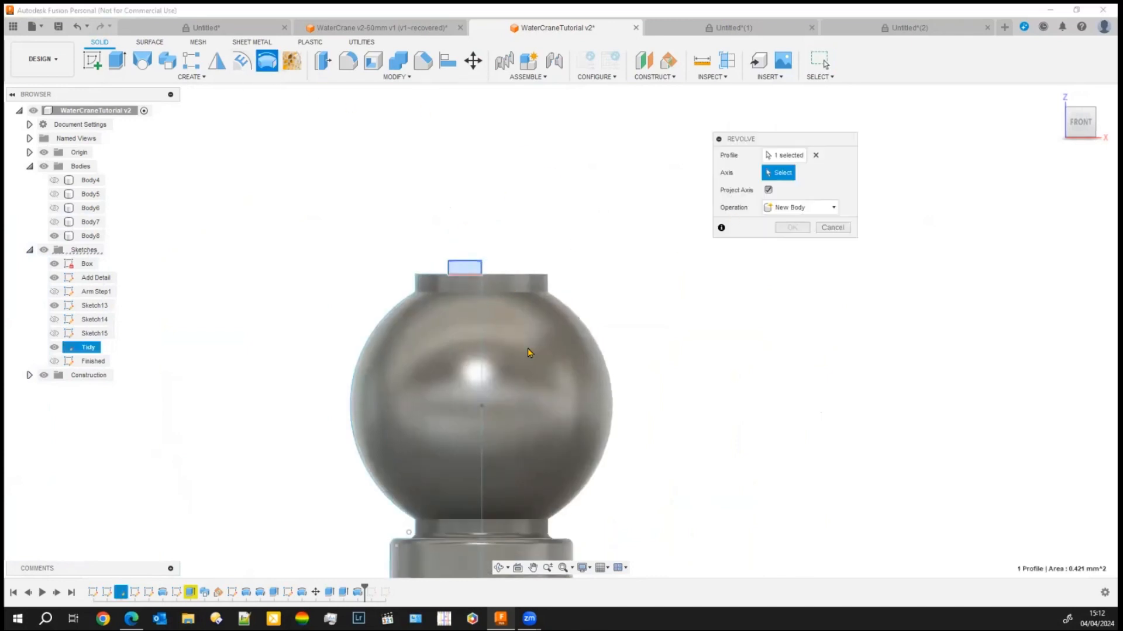
click(482, 338)
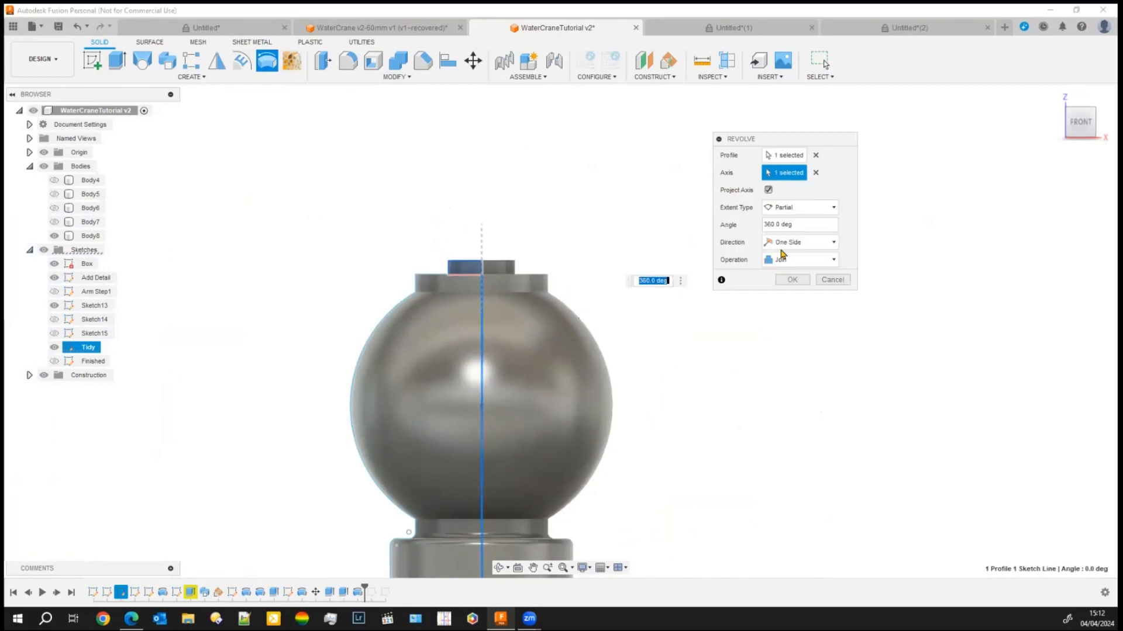
click(791, 280)
Compare the complete revolved column with the box and Add Detail profile sketches beside it.
scroll(771, 337, down, 5)
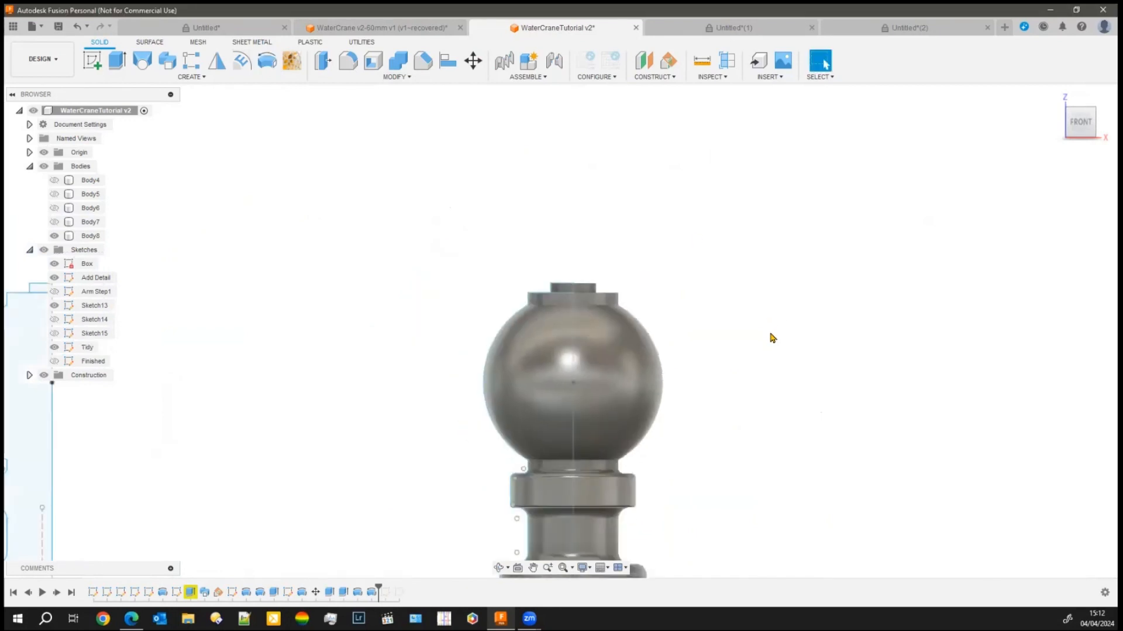
middle_drag(769, 350, 796, 178)
mouse_move(427, 282)
middle_down()
mouse_move(586, 253)
mouse_move(402, 253)
mouse_move(389, 241)
middle_up()
scroll(586, 257, down, 4)
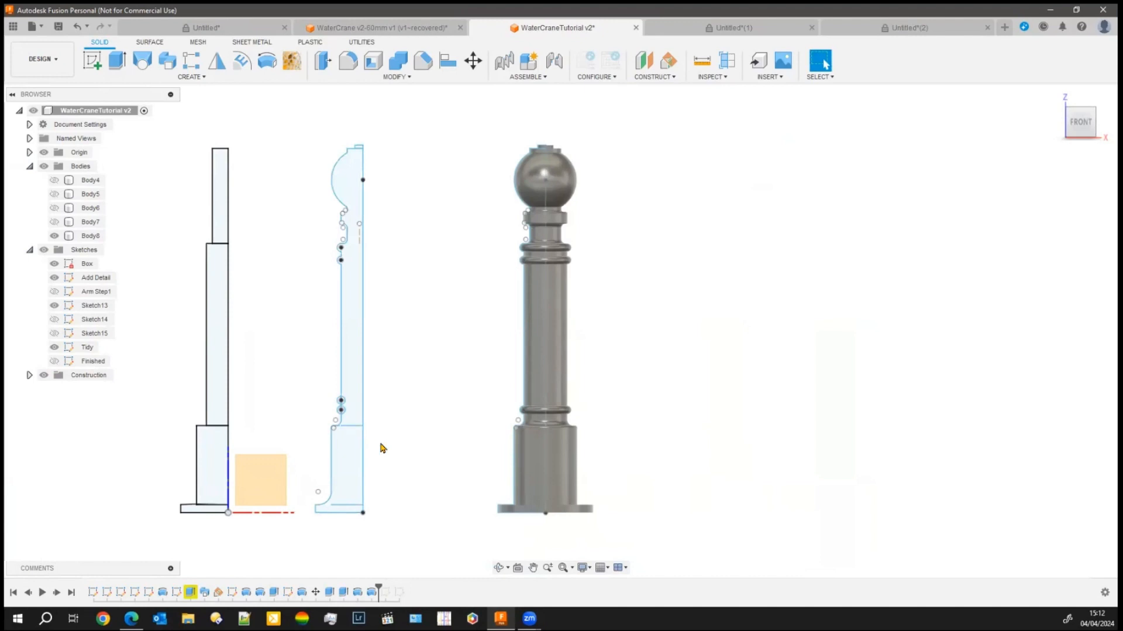
click(344, 469)
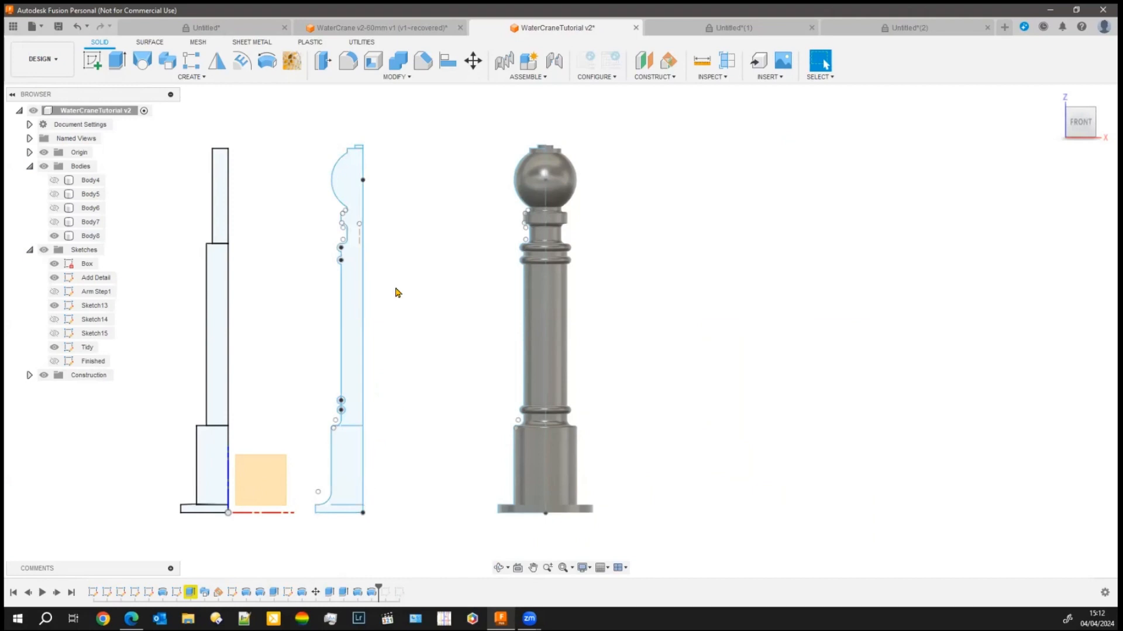
scroll(397, 283, down, 1)
scroll(397, 283, up, 2)
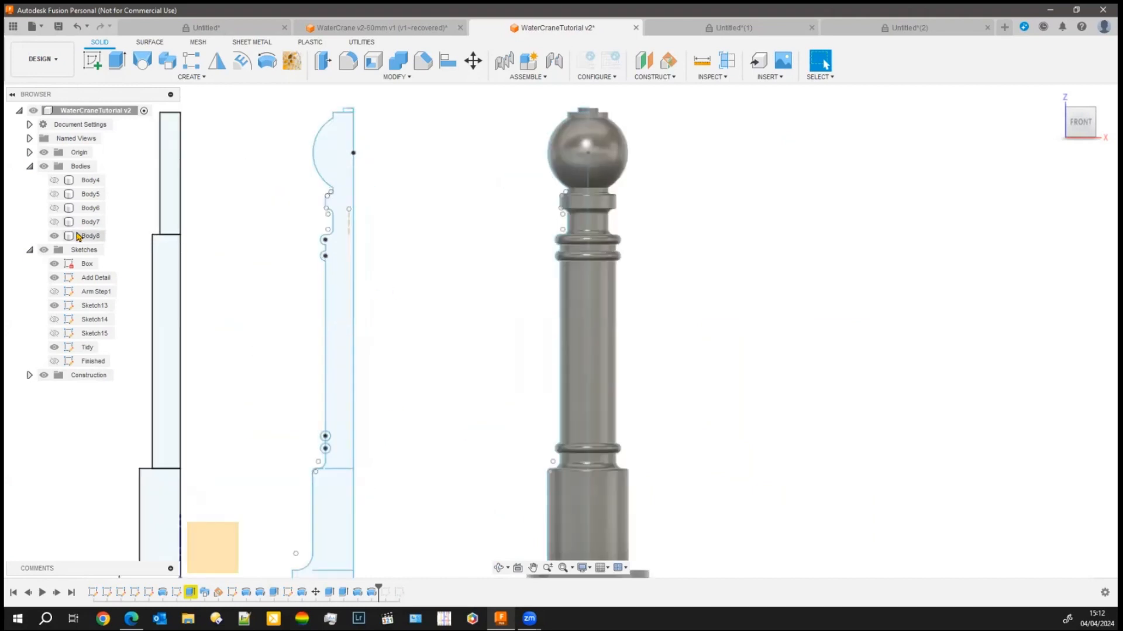
Edit the Add Detail sketch and draw a horizontal line from the ball's lower corner to the long vertical edge.
right_click(90, 282)
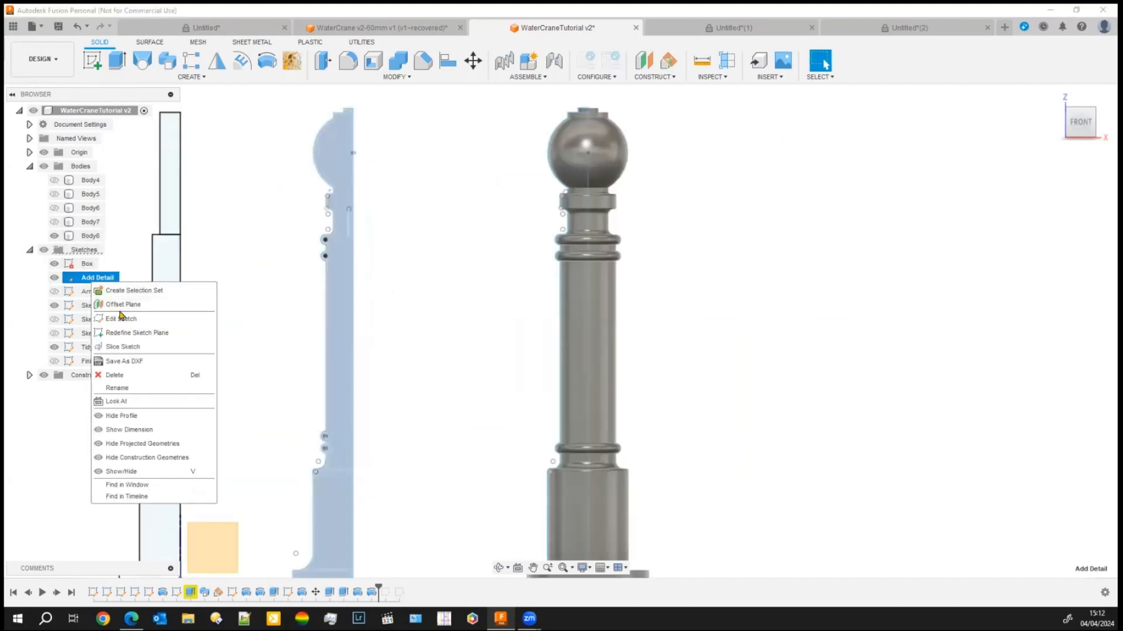
click(119, 320)
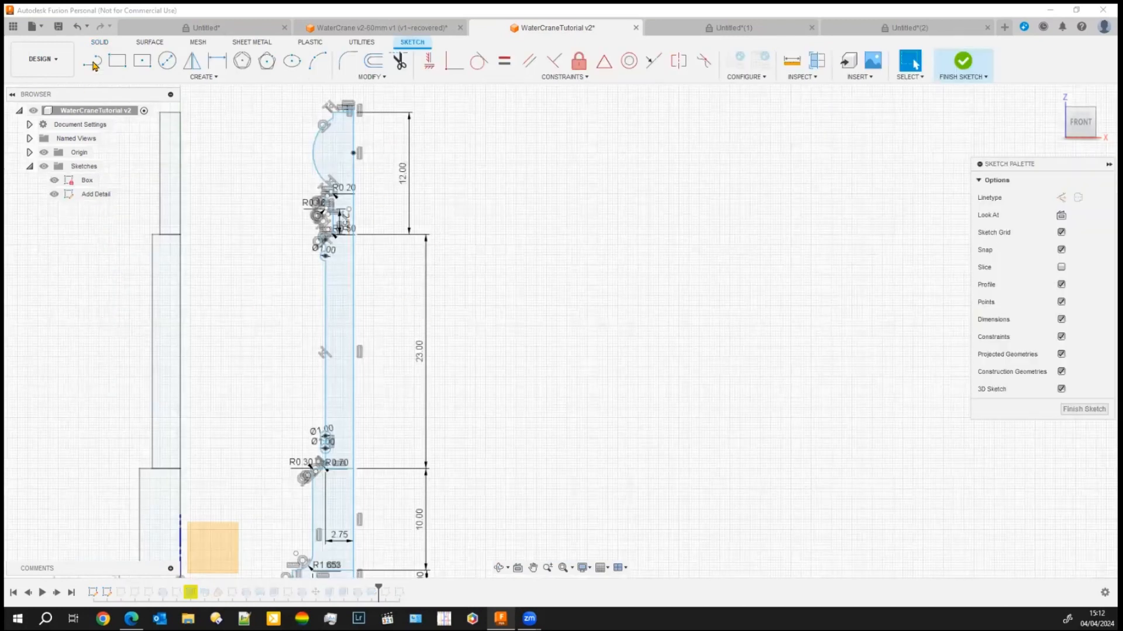
scroll(307, 405, up, 2)
scroll(359, 401, up, 2)
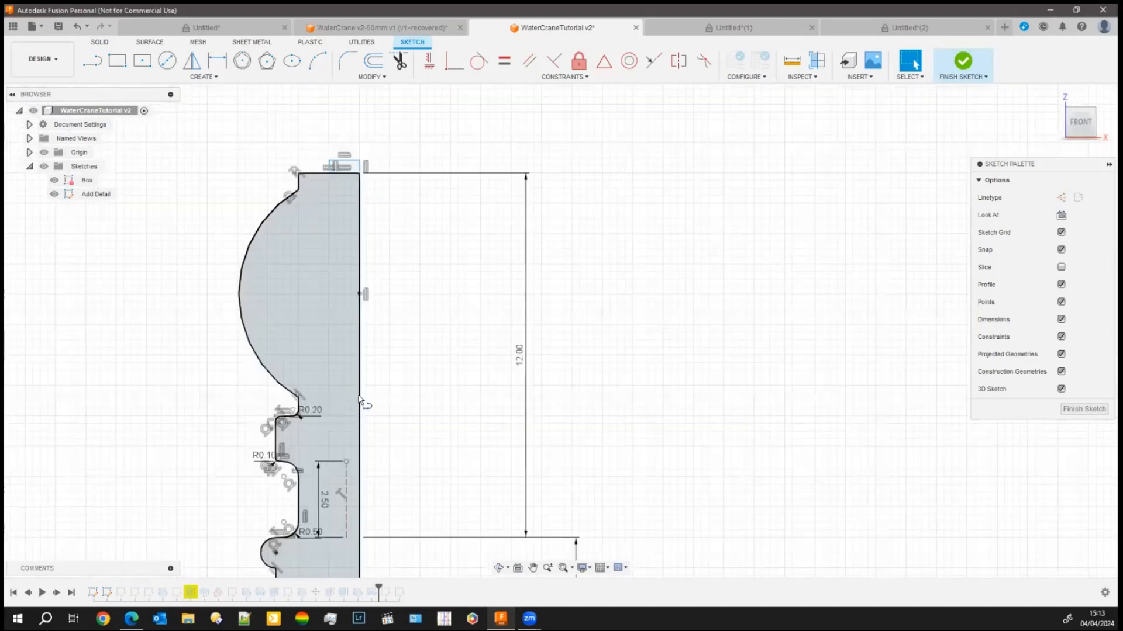
key(l)
click(299, 397)
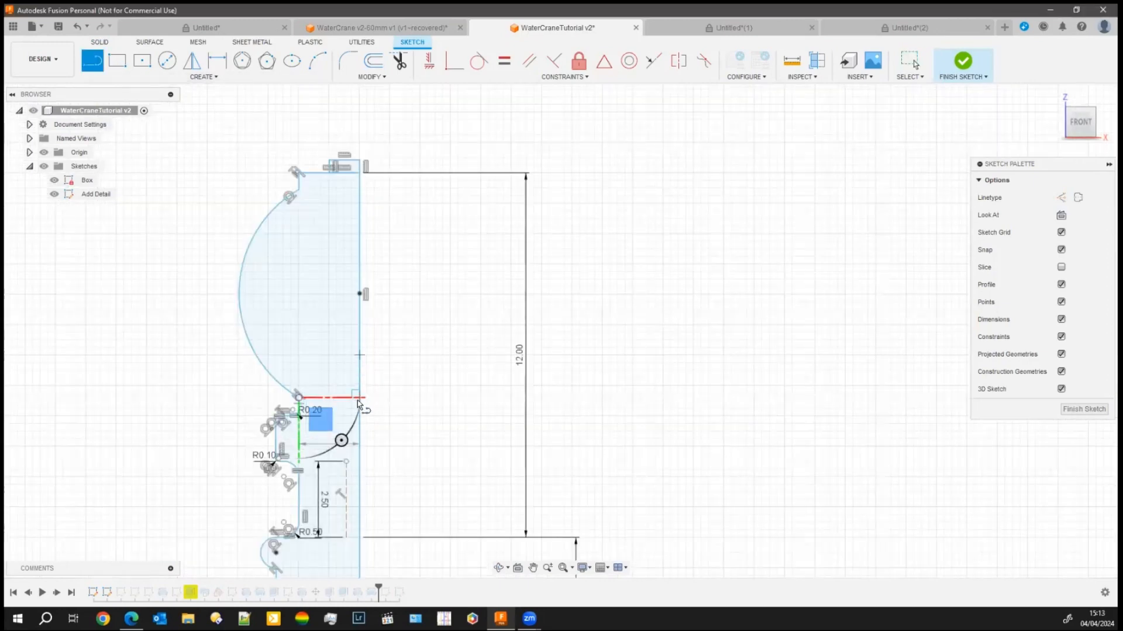
click(358, 399)
key(Escape)
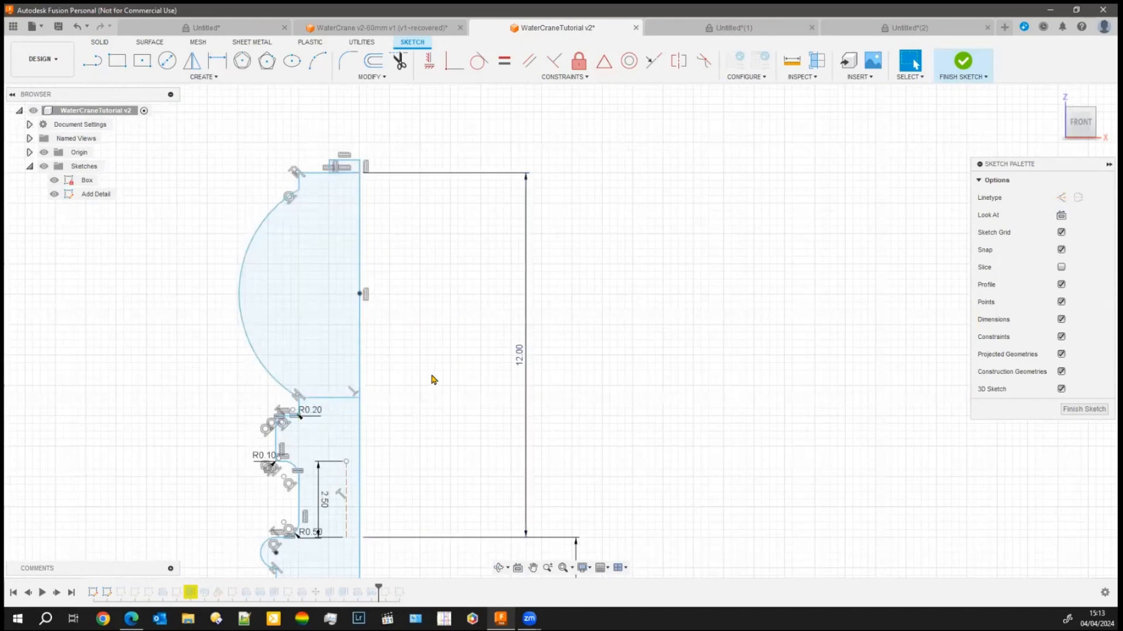
Examine the profile regions above and below the line beneath the ball in the Add Detail sketch.
middle_drag(459, 285, 461, 283)
scroll(454, 285, up, 3)
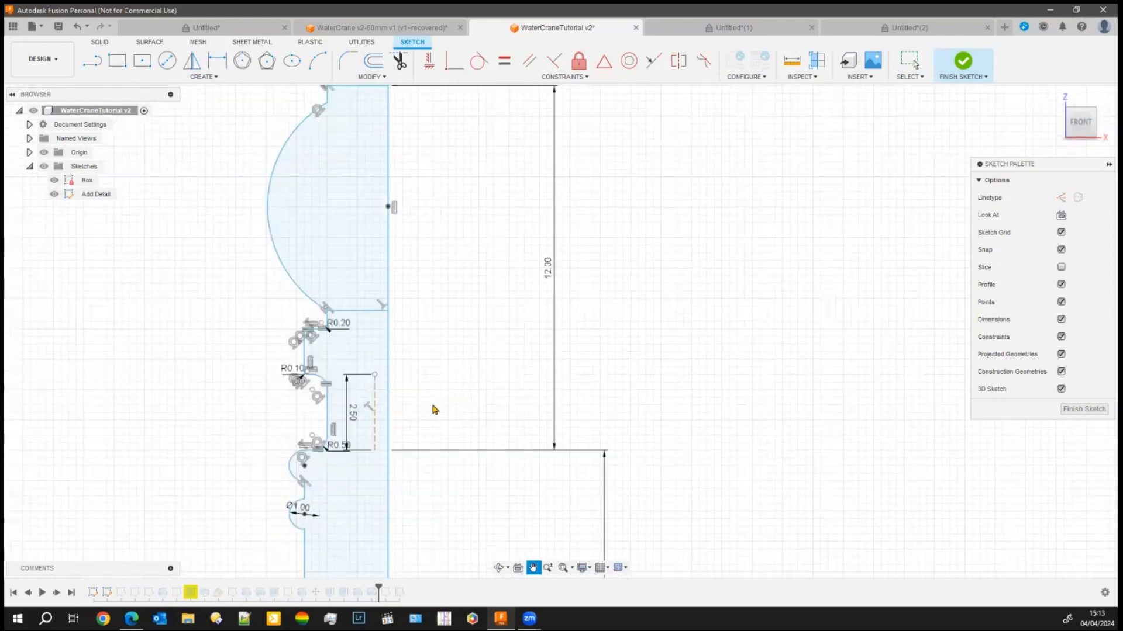
scroll(418, 416, down, 3)
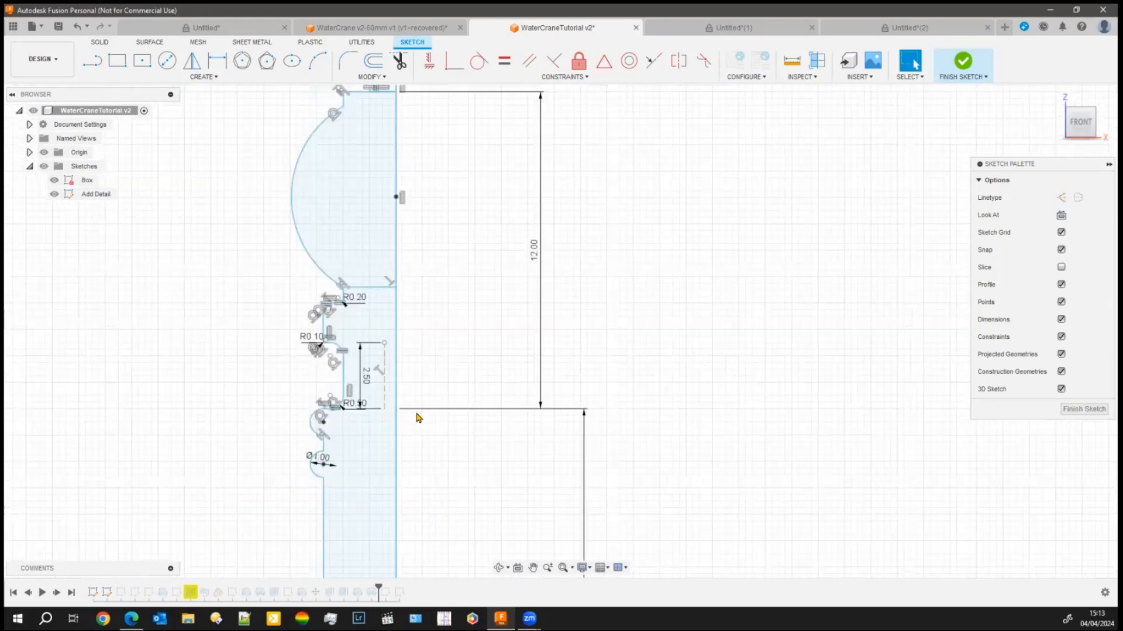
scroll(418, 419, down, 3)
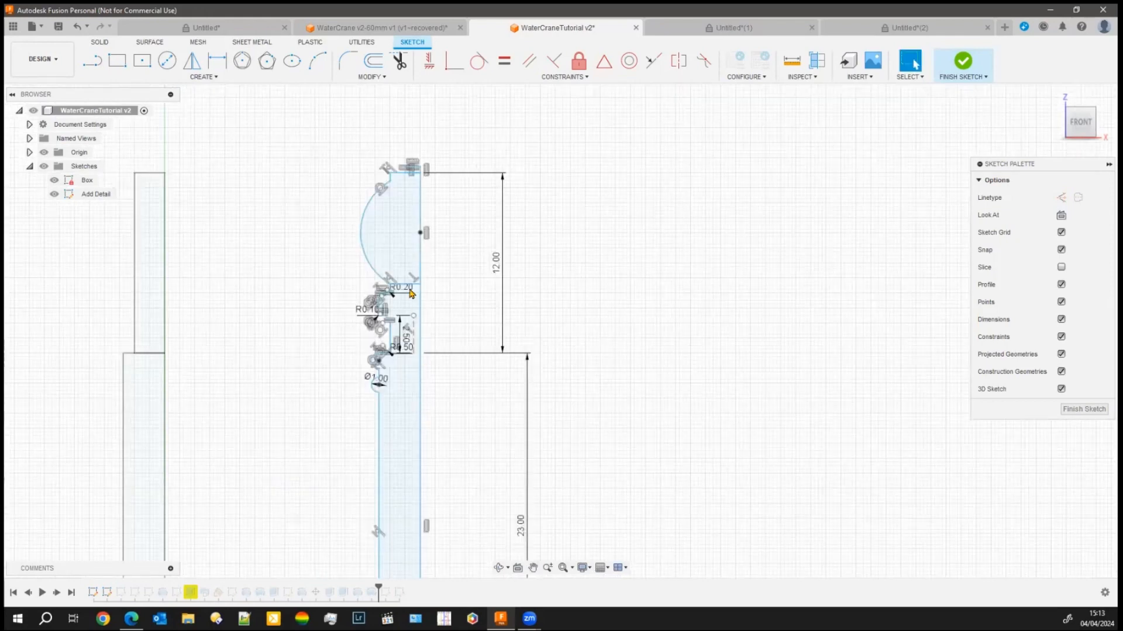
scroll(391, 269, down, 2)
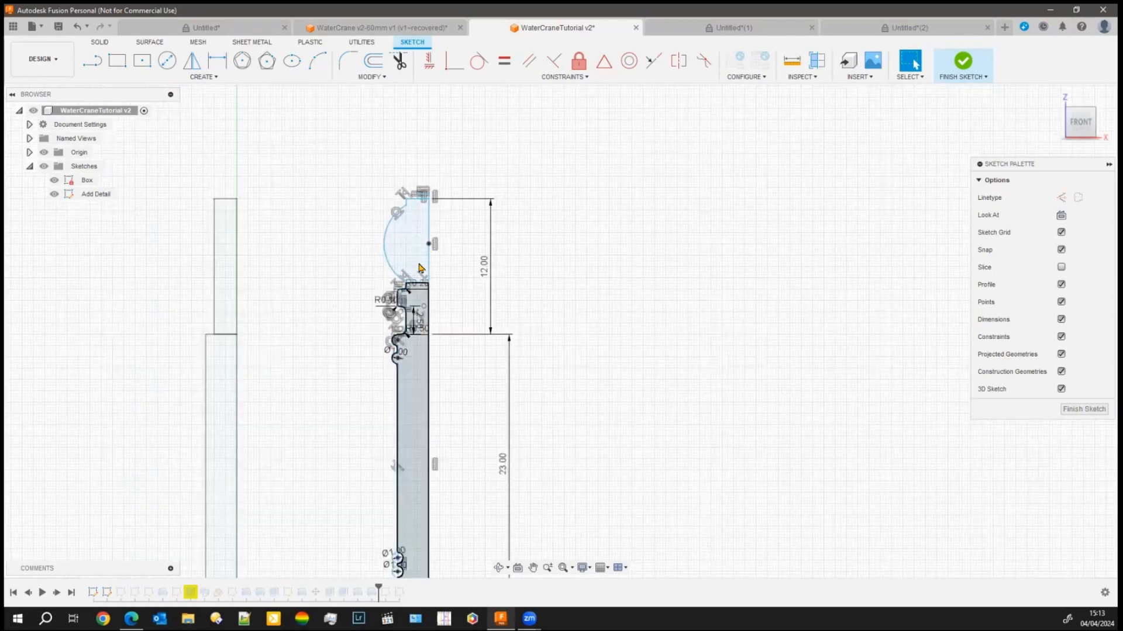
scroll(402, 187, up, 4)
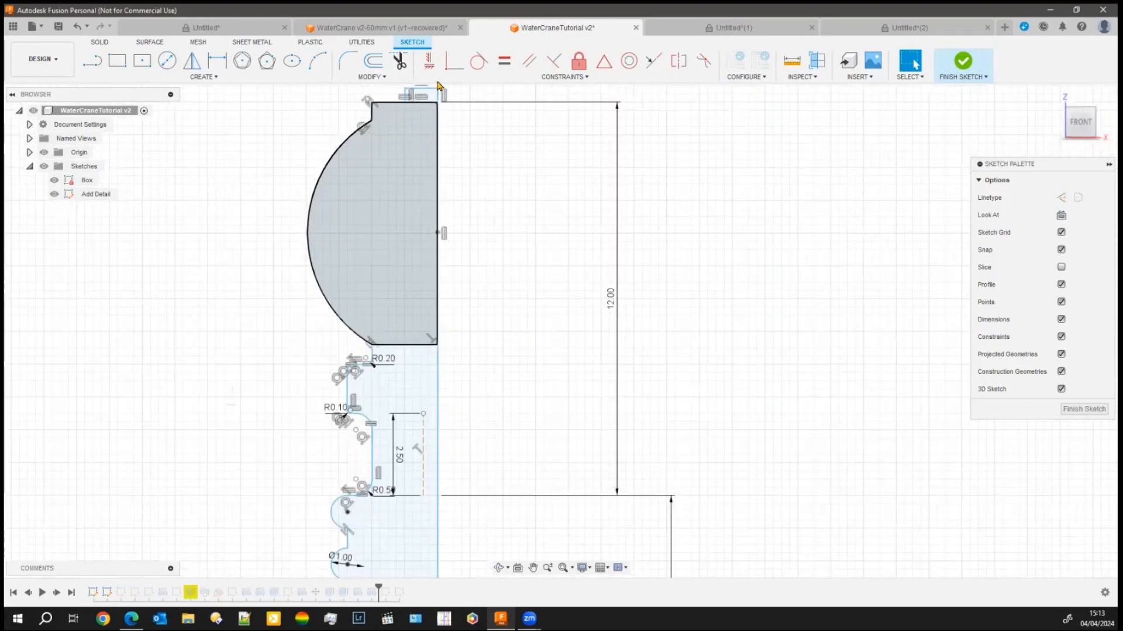
Trim the overlapping lines under the small top rectangle and the dividing line beneath the ball, and select the whole column profile.
click(399, 67)
click(421, 103)
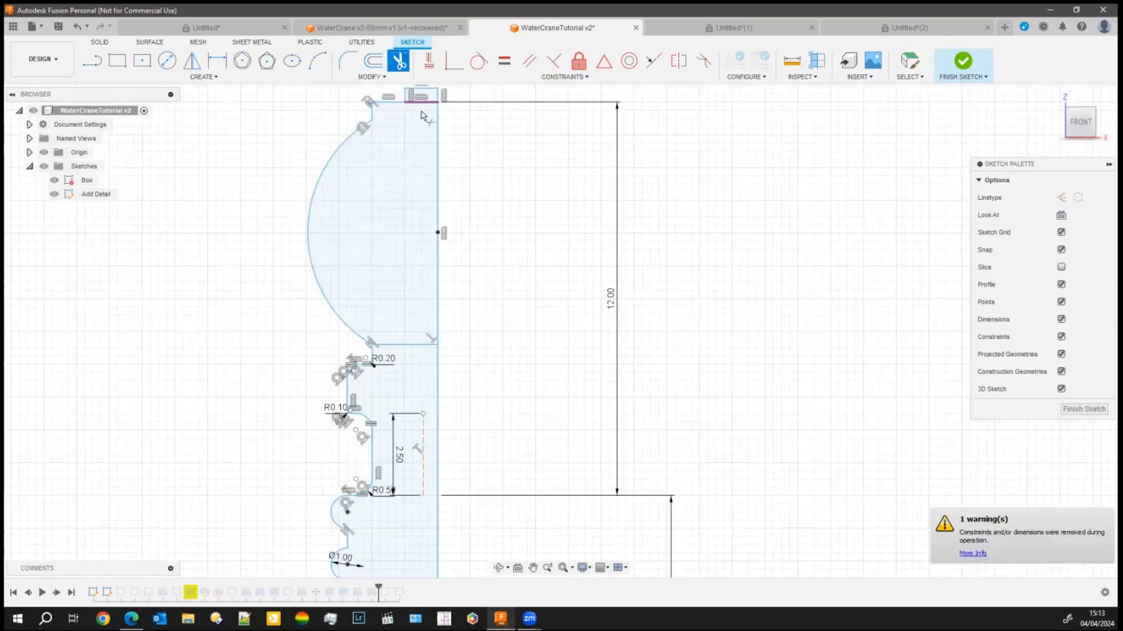
click(423, 101)
click(418, 345)
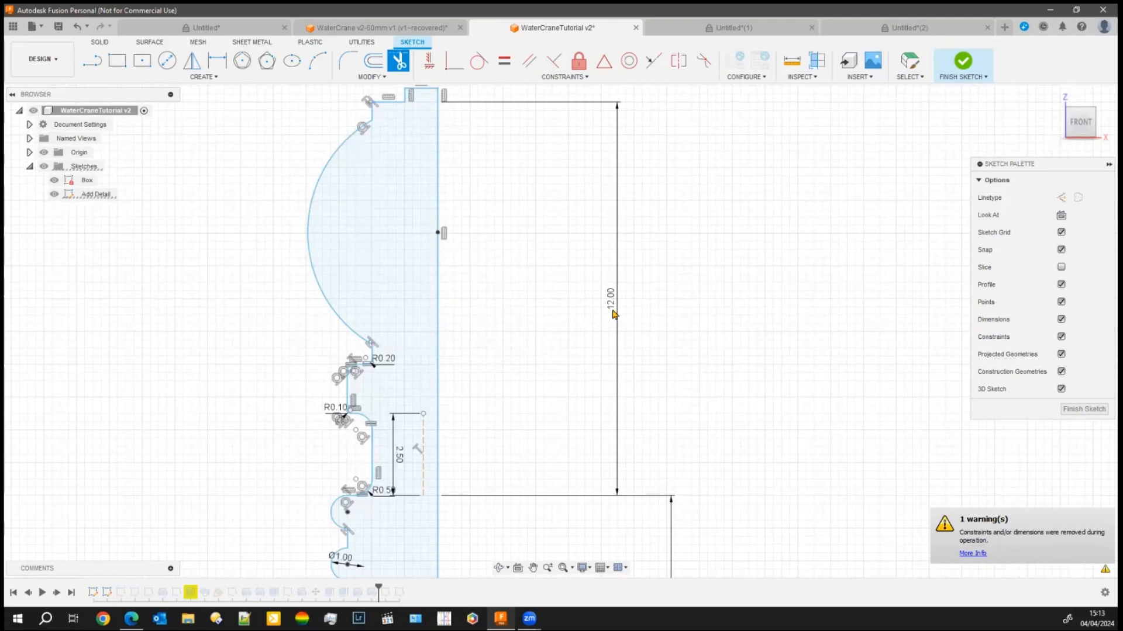
scroll(430, 250, down, 5)
key(Escape)
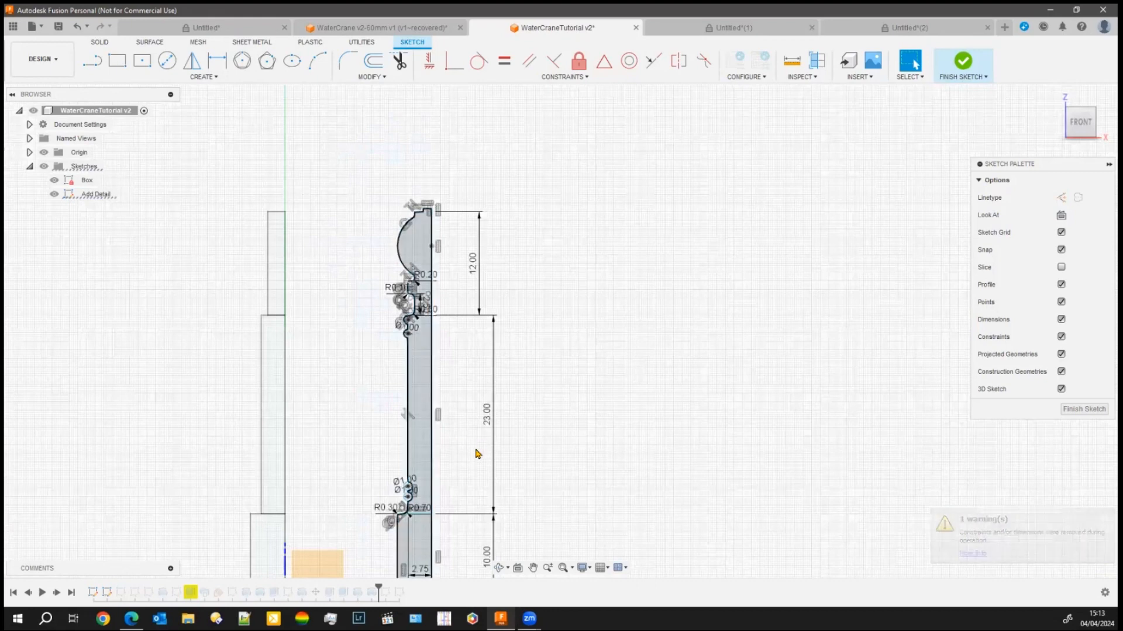
click(422, 436)
middle_drag(449, 373, 424, 292)
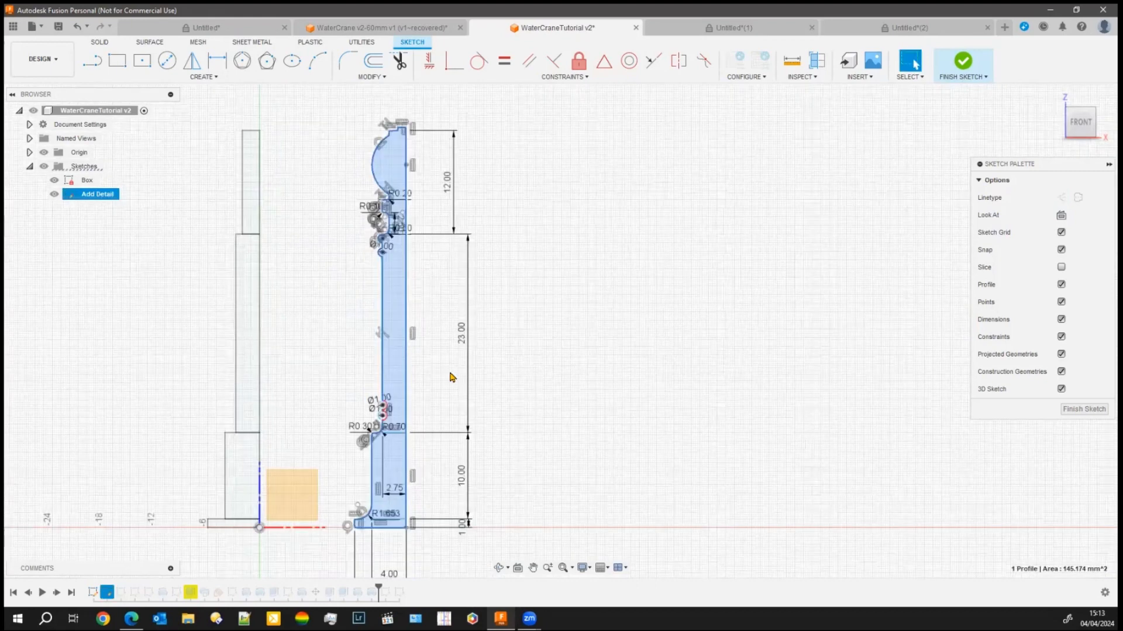